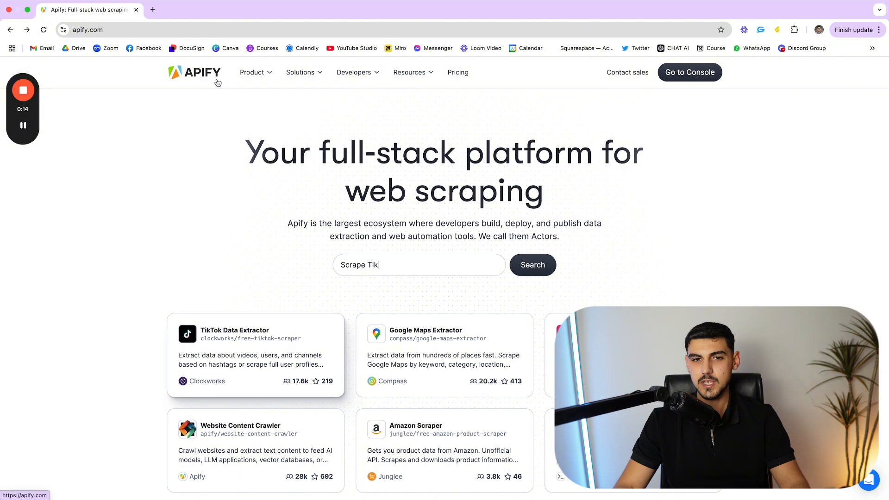
Look over the scraper Actors, building platform and integrations presented on the Apify homepage
text(Extract places from Googl)
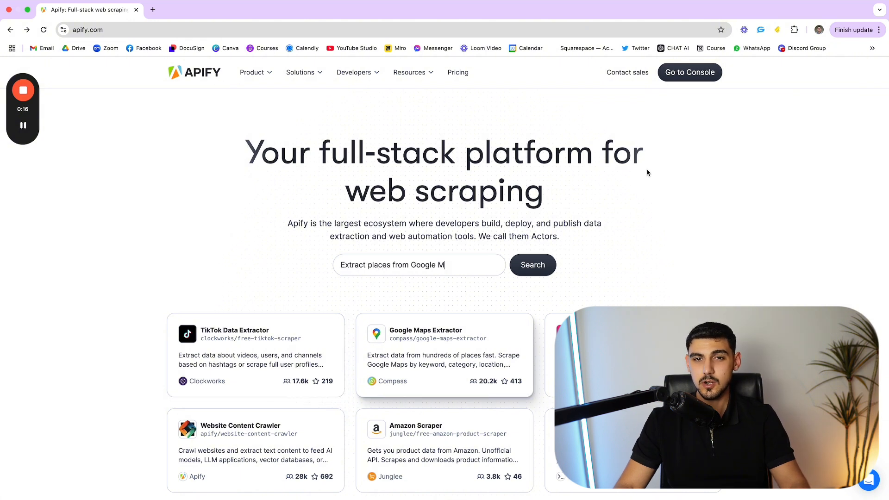
scroll(648, 171, down, 3)
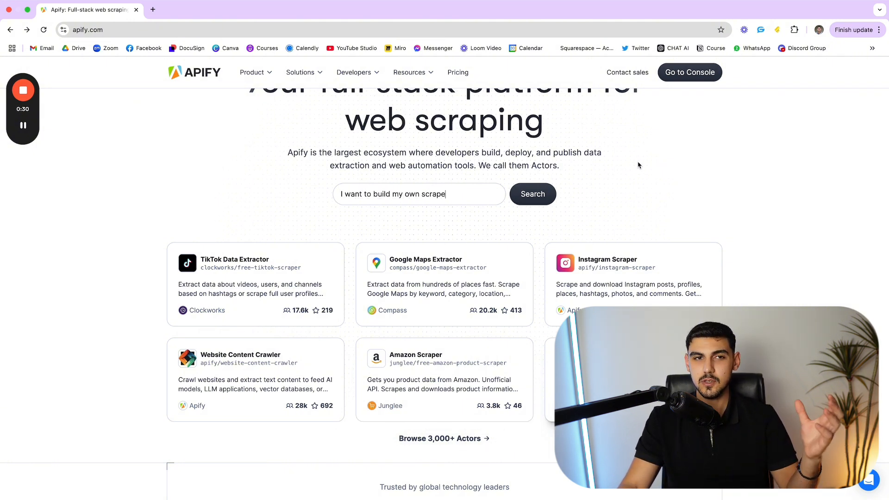
scroll(608, 206, up, 4)
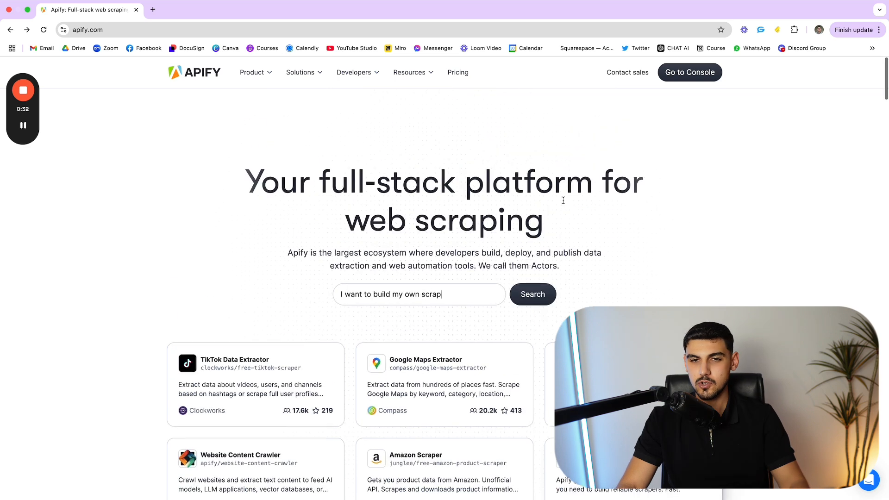
scroll(606, 208, down, 4)
scroll(325, 226, up, 3)
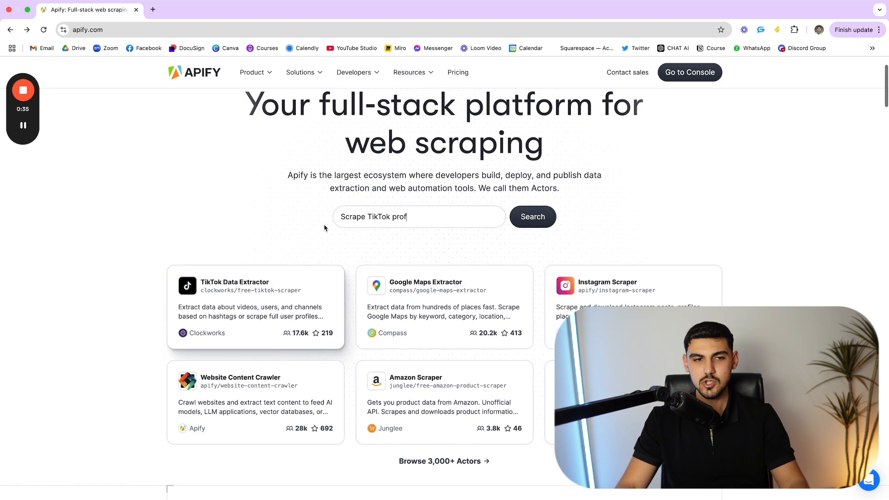
scroll(344, 248, down, 5)
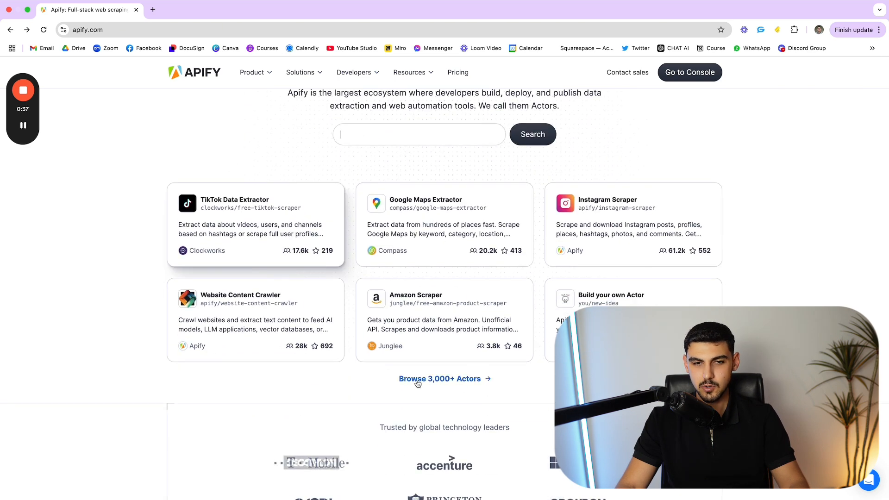
scroll(370, 213, up, 1)
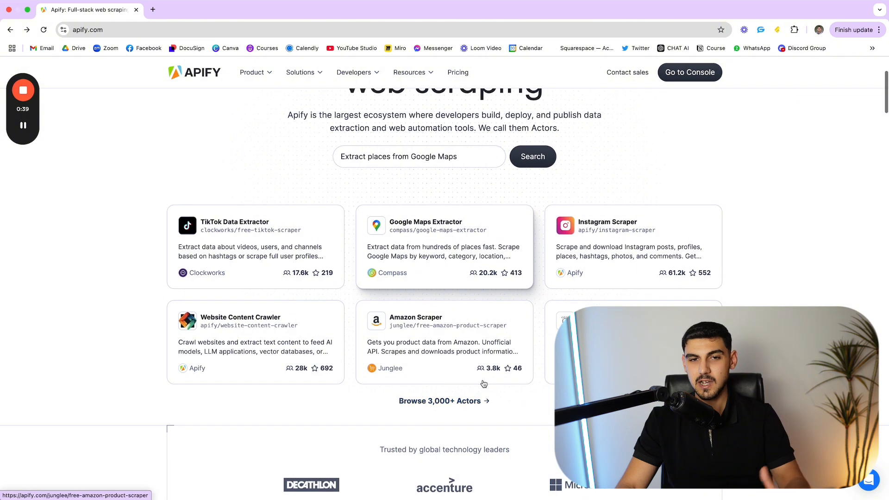
scroll(365, 209, up, 1)
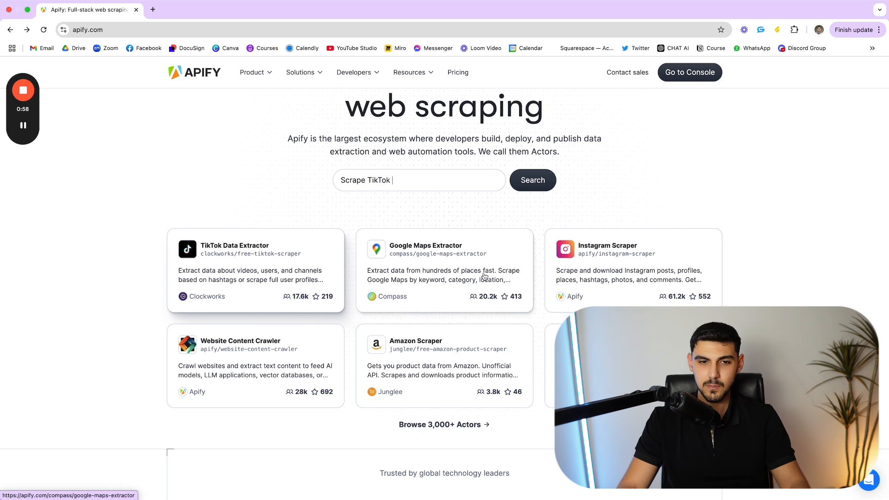
scroll(324, 278, down, 2)
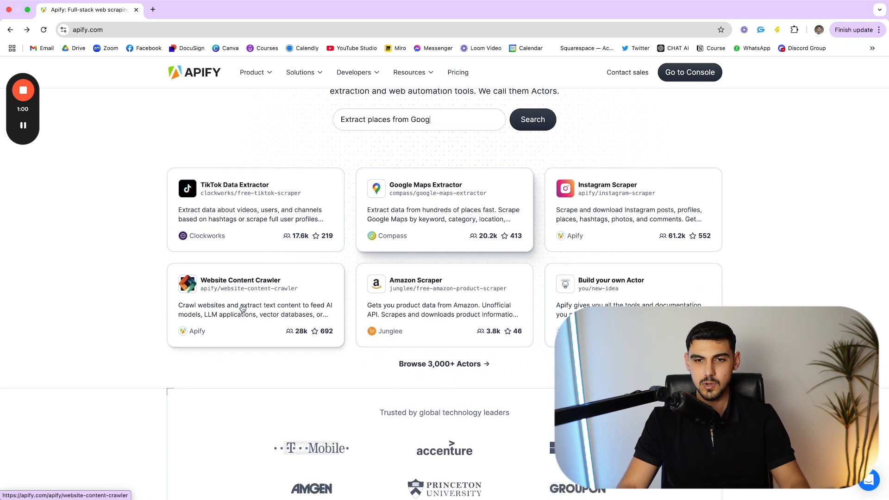
scroll(365, 260, down, 3)
scroll(351, 239, down, 8)
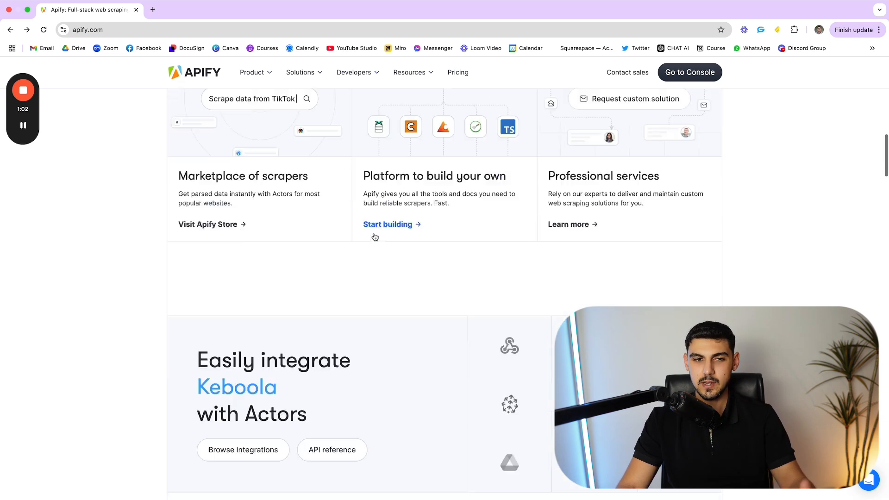
Go to the Apify Console and open the Website Content Crawler from the recently used Actors
scroll(370, 234, up, 20)
click(711, 79)
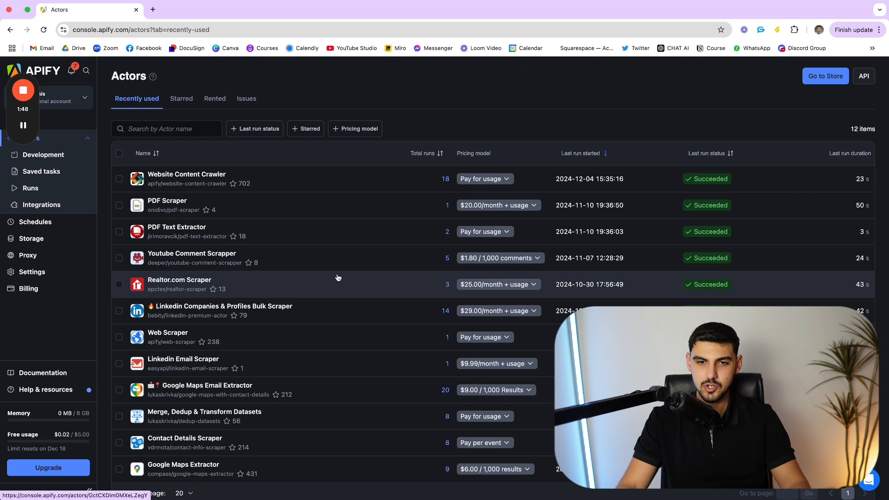
scroll(537, 286, down, 1)
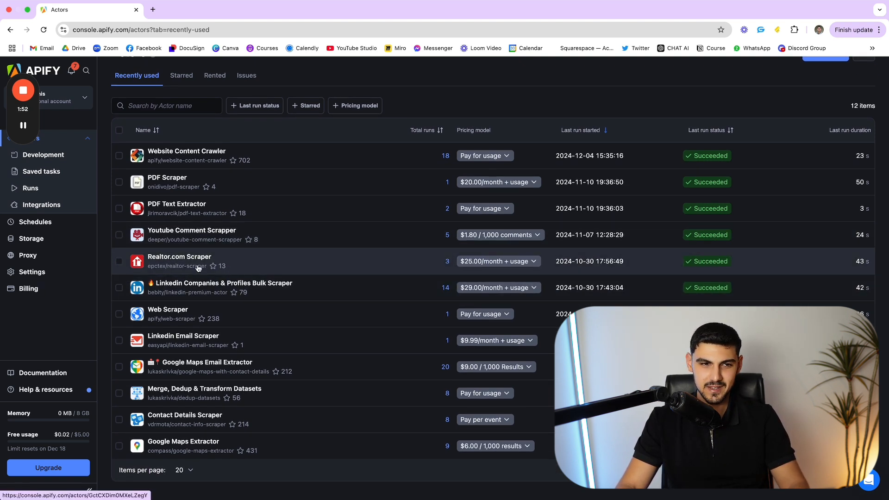
scroll(373, 252, up, 1)
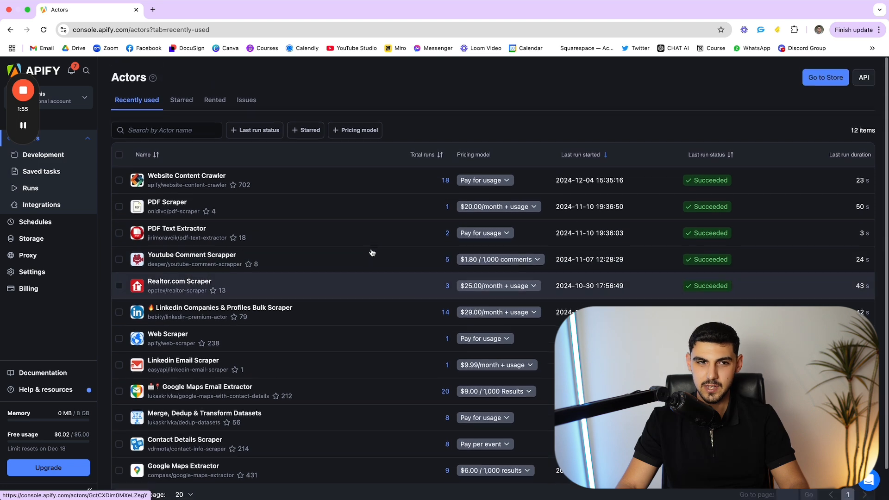
scroll(174, 175, down, 2)
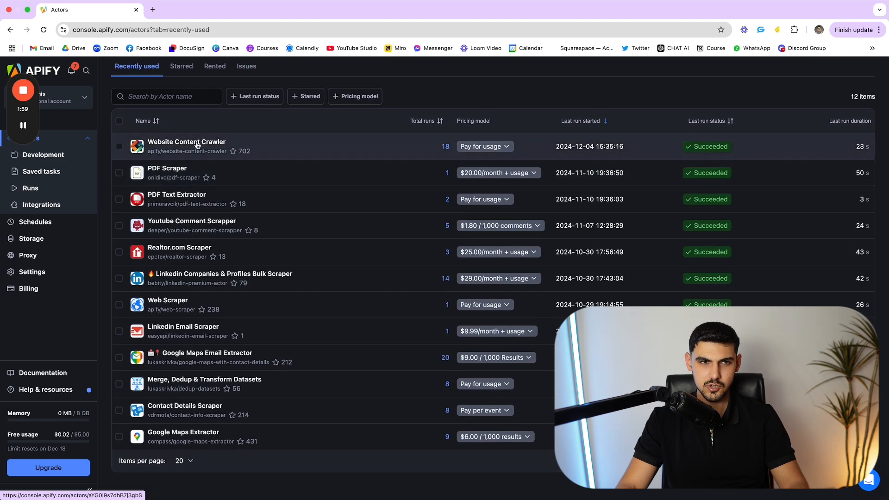
scroll(196, 165, up, 1)
click(196, 166)
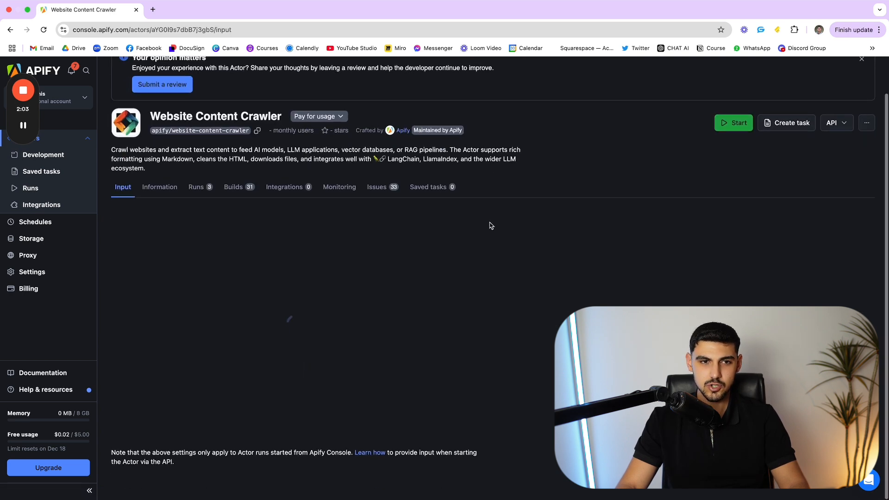
Dismiss the tip asking for a star on the Website Content Crawler page
scroll(398, 271, down, 1)
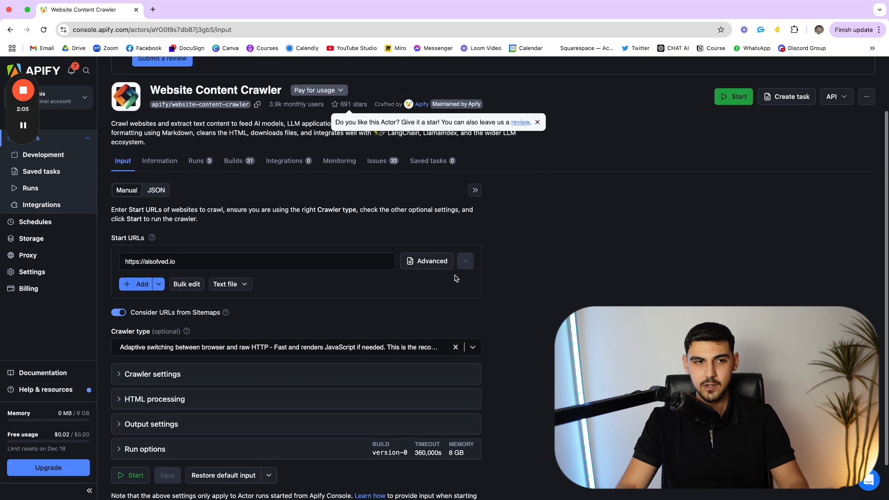
scroll(456, 278, up, 3)
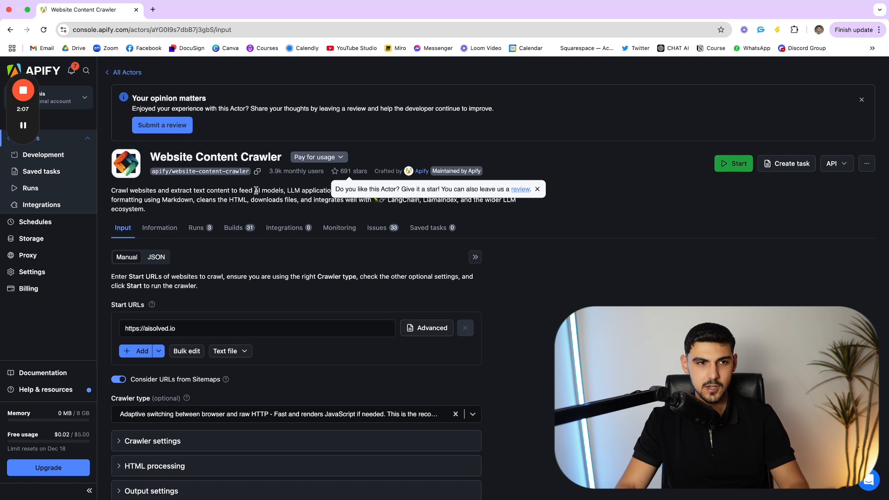
click(537, 189)
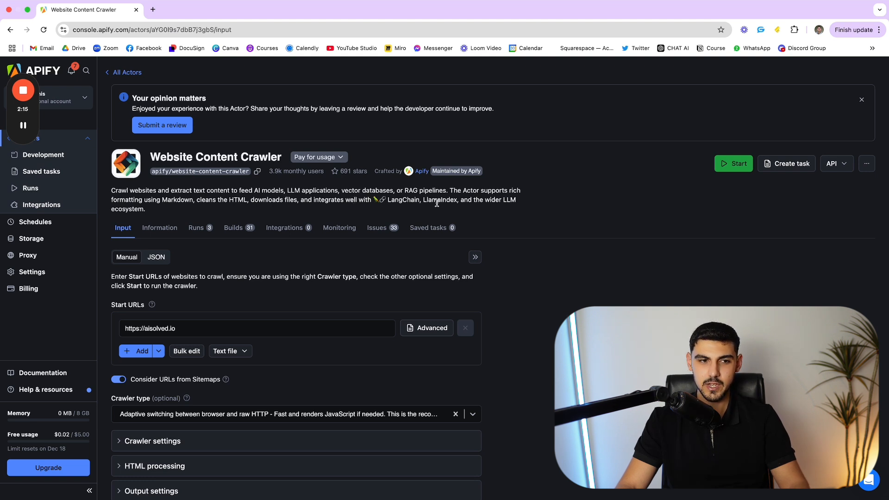
scroll(436, 203, down, 2)
click(185, 278)
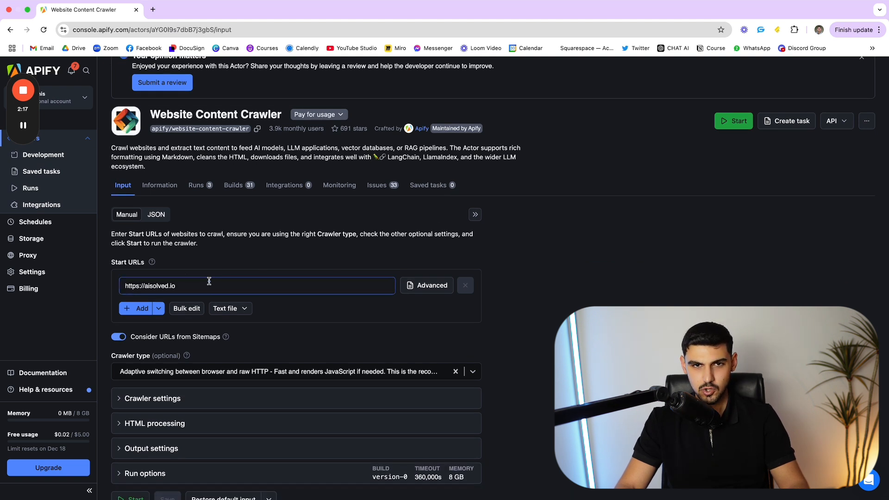
scroll(260, 284, up, 1)
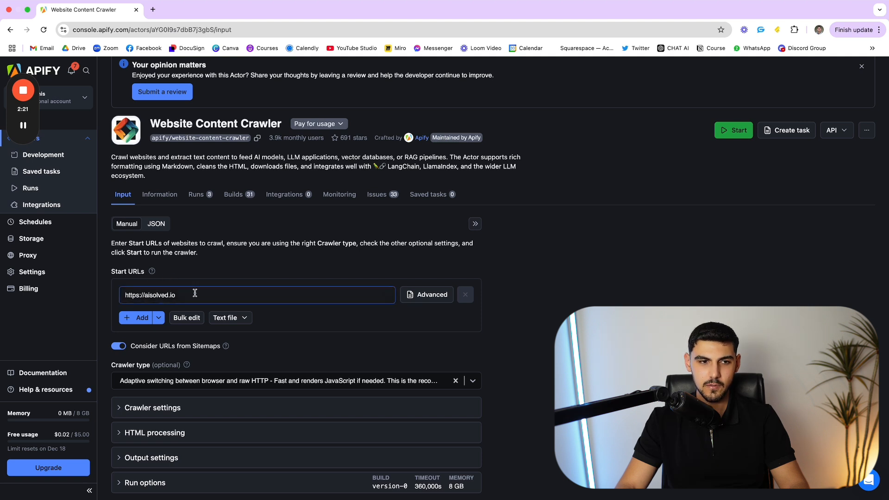
scroll(234, 335, down, 1)
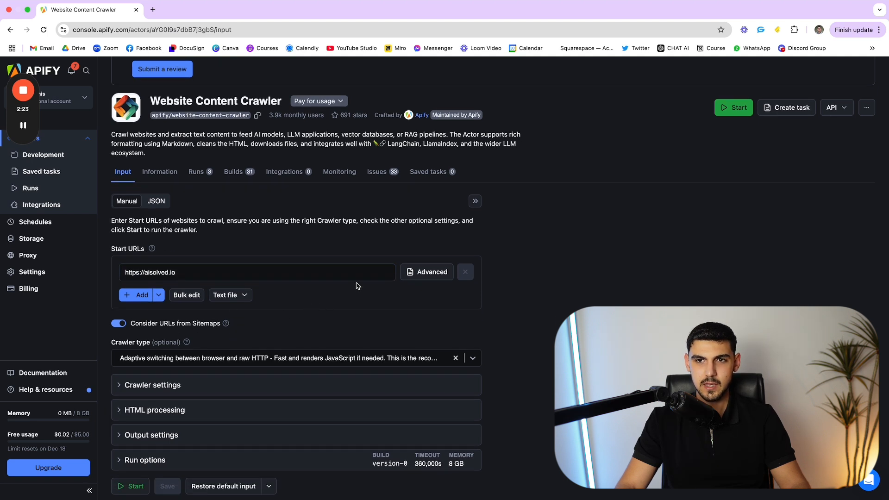
click(740, 107)
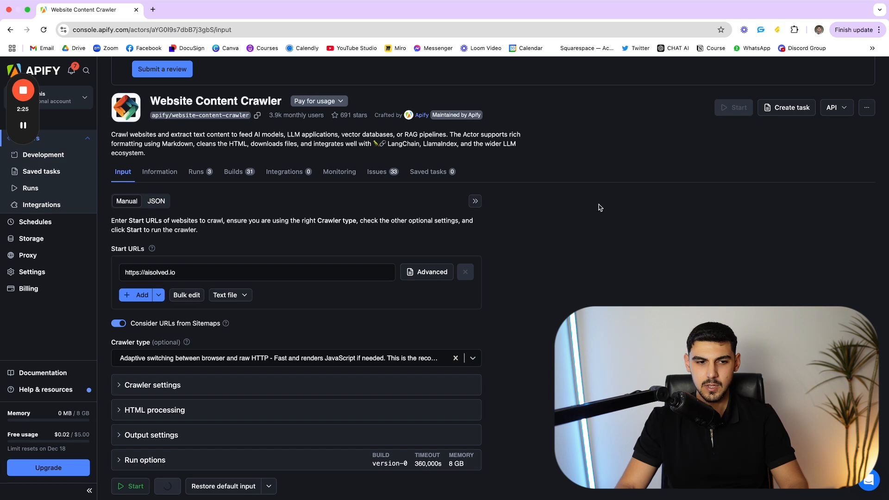
Wait for the crawler run and examine the page URLs and extracted text in its output table
scroll(598, 208, down, 2)
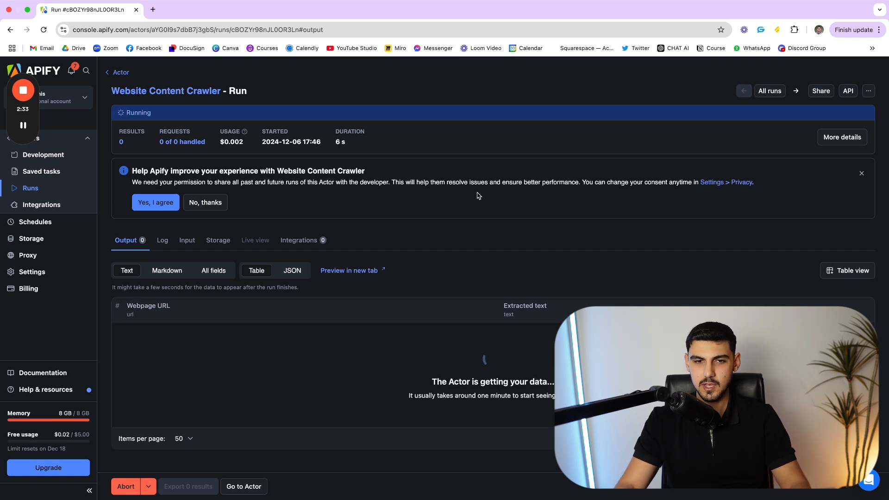
scroll(479, 195, down, 1)
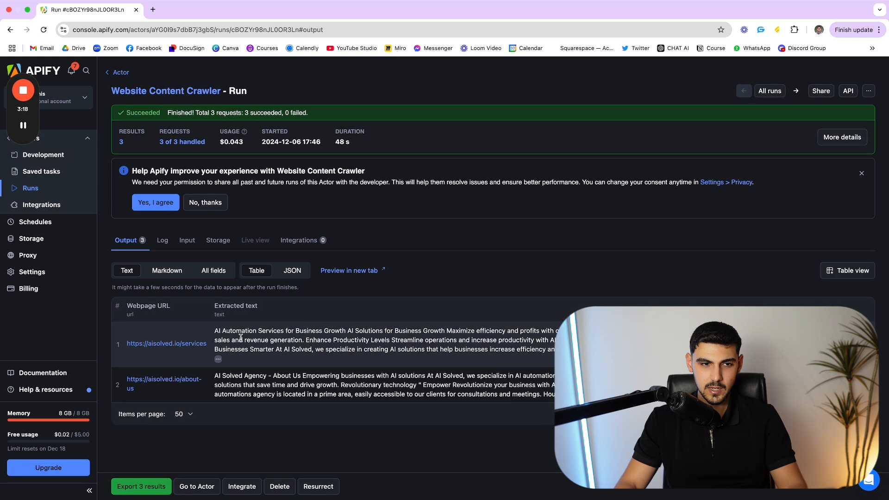
scroll(296, 359, down, 2)
scroll(297, 359, up, 1)
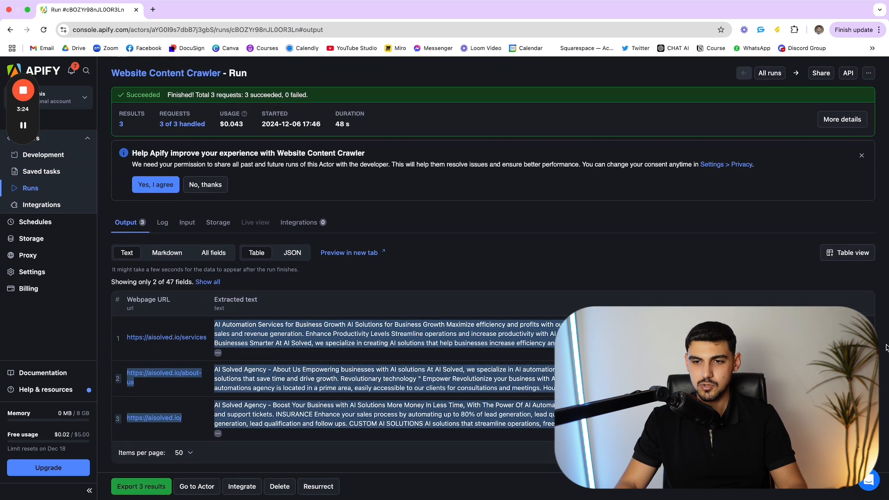
scroll(578, 361, down, 1)
scroll(272, 334, up, 1)
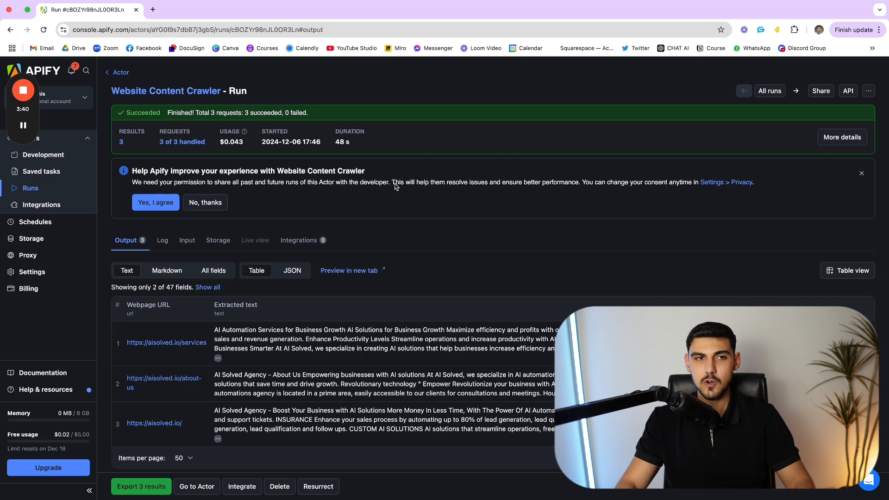
Open Make from the bookmarks in a new browser tab and sign in with the prefilled credentials
click(153, 9)
click(873, 49)
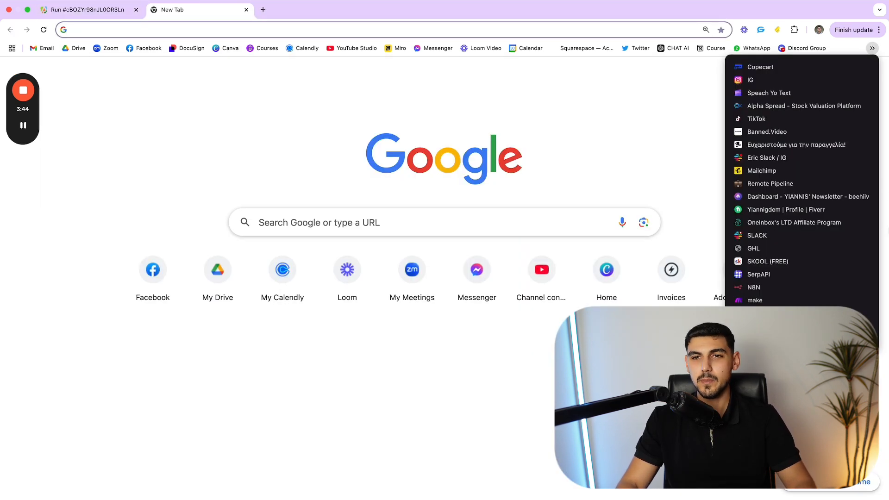
click(770, 300)
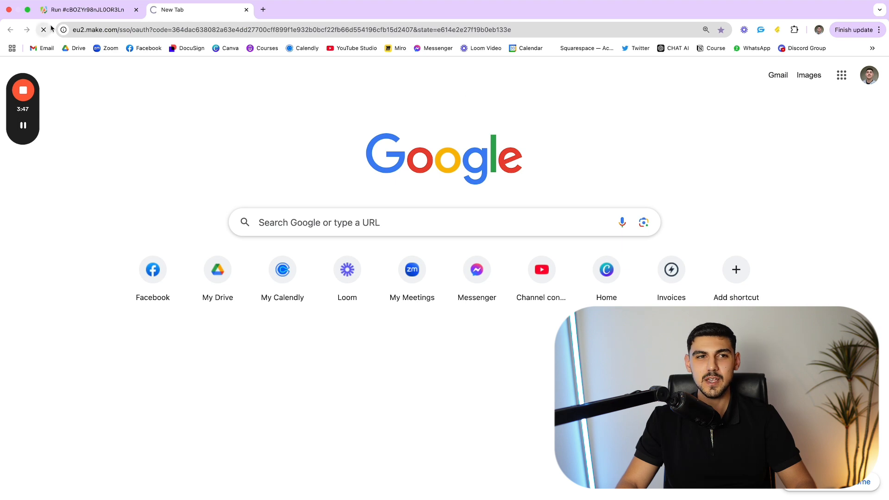
click(88, 9)
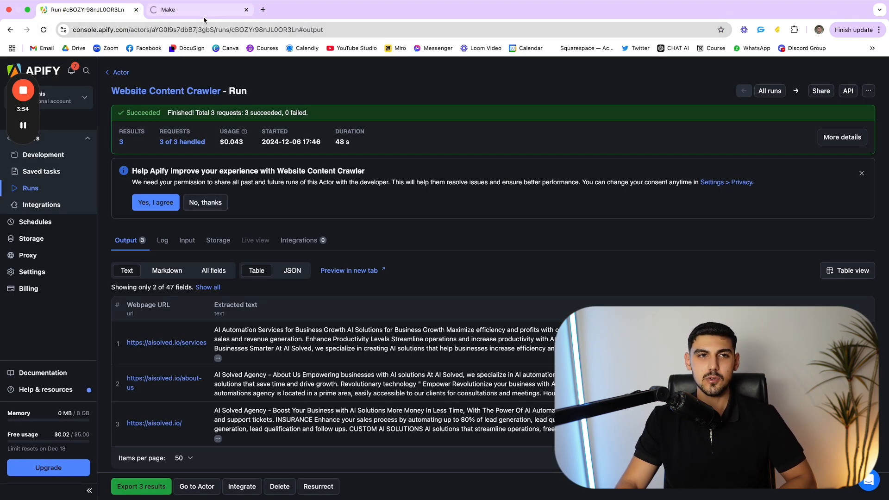
click(203, 11)
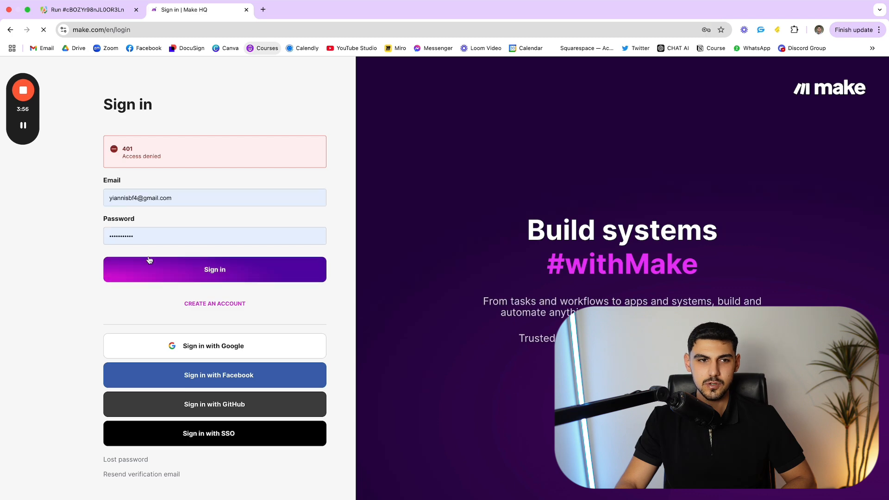
click(219, 278)
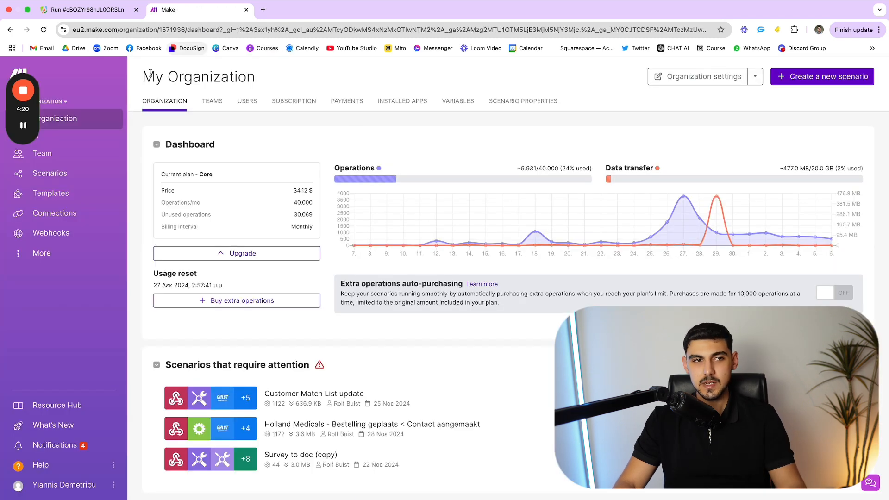
Switch to the second My Organization in Make and browse its list of all scenarios
click(65, 103)
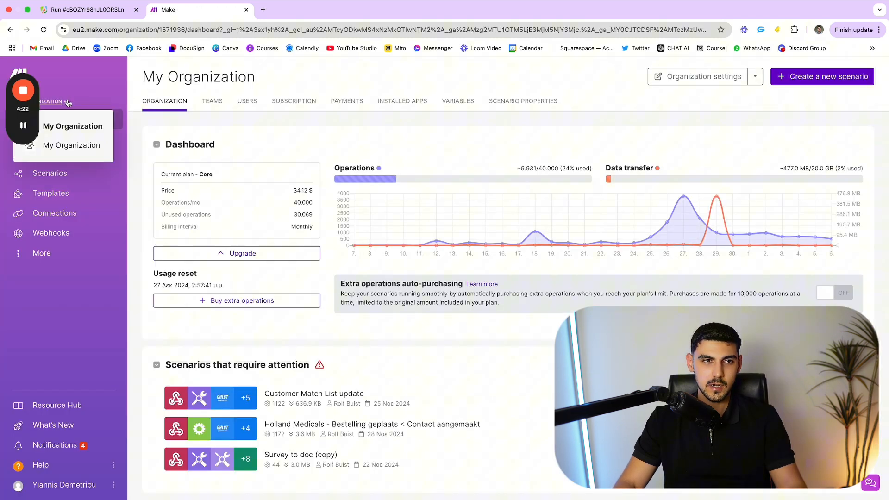
click(74, 145)
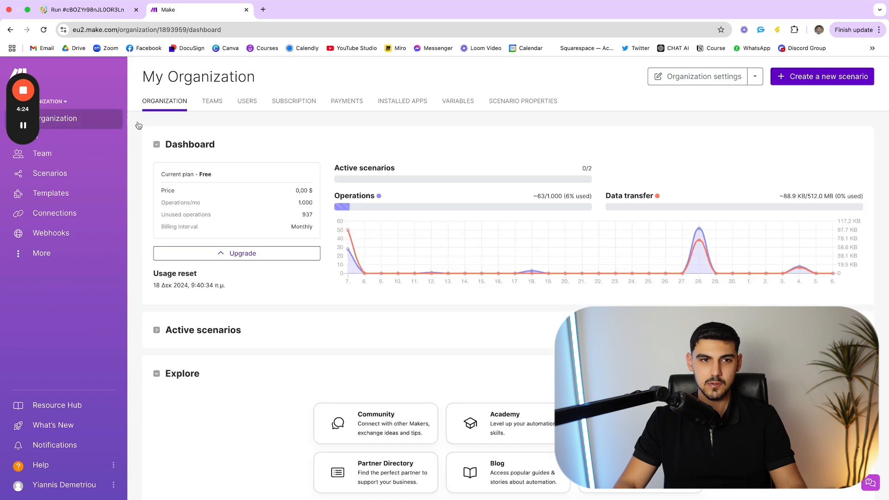
click(67, 173)
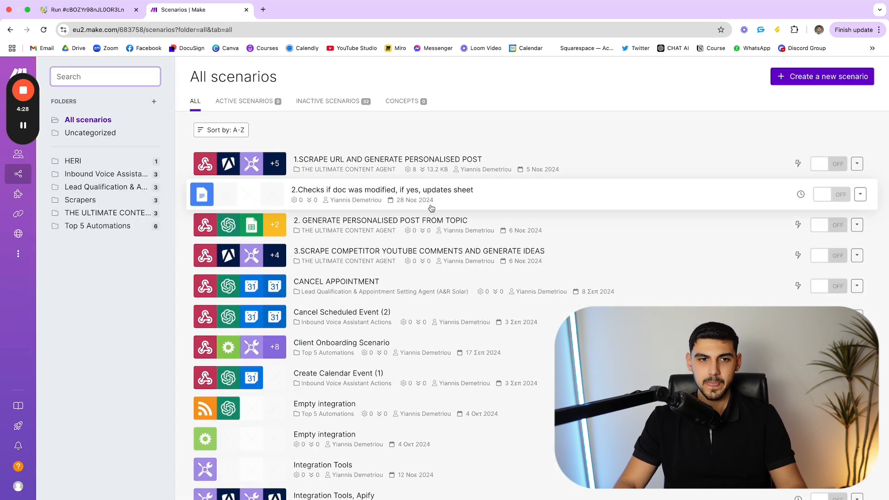
scroll(355, 202, down, 2)
scroll(355, 202, up, 2)
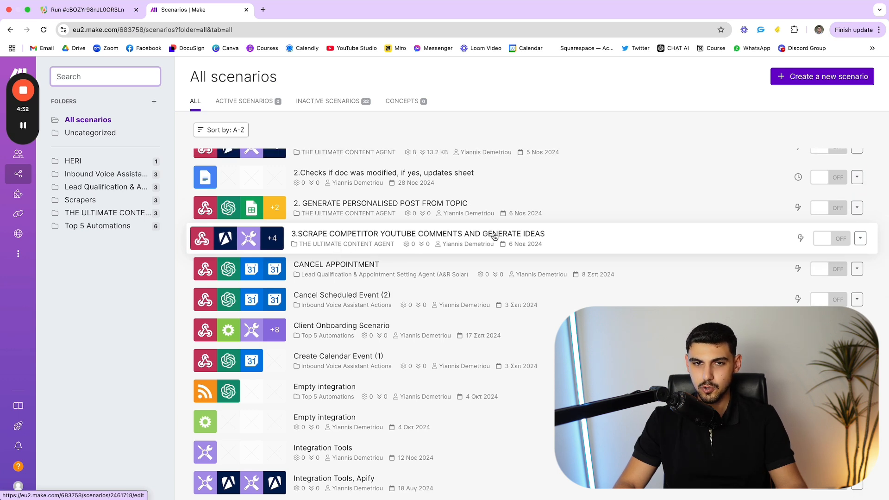
scroll(532, 241, up, 1)
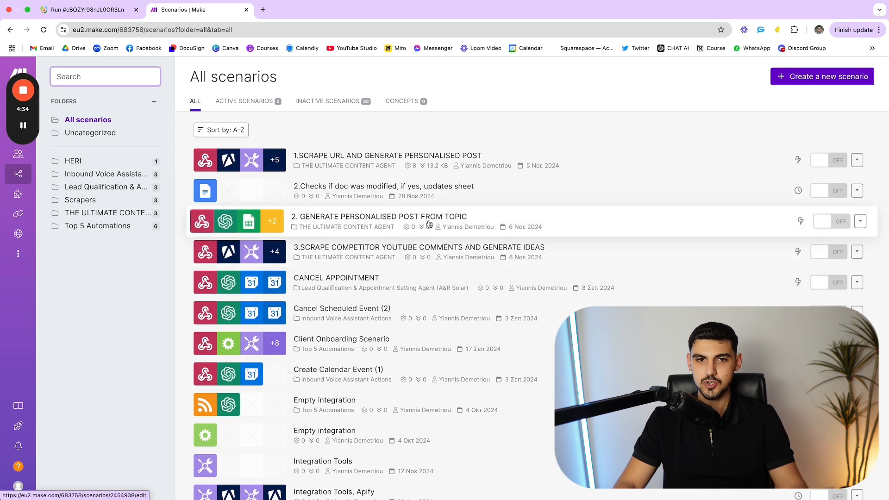
Create a new scenario in Make and reposition its empty starting module on the canvas
scroll(452, 224, up, 1)
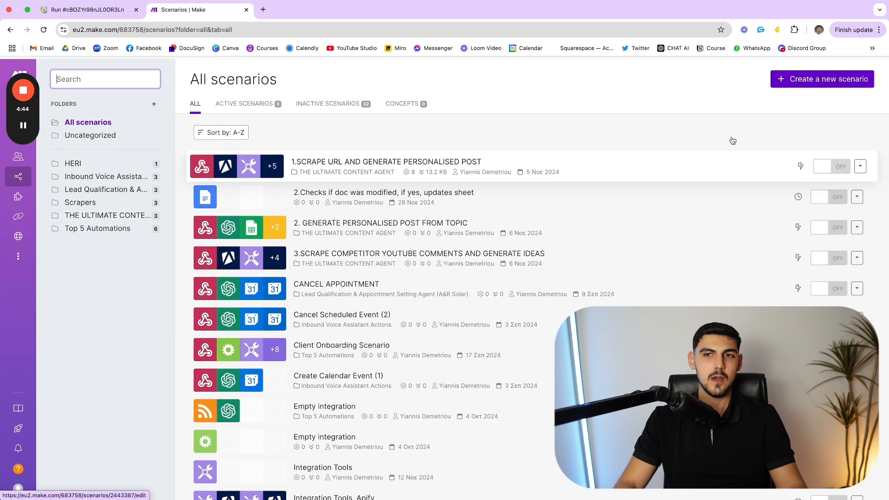
click(830, 83)
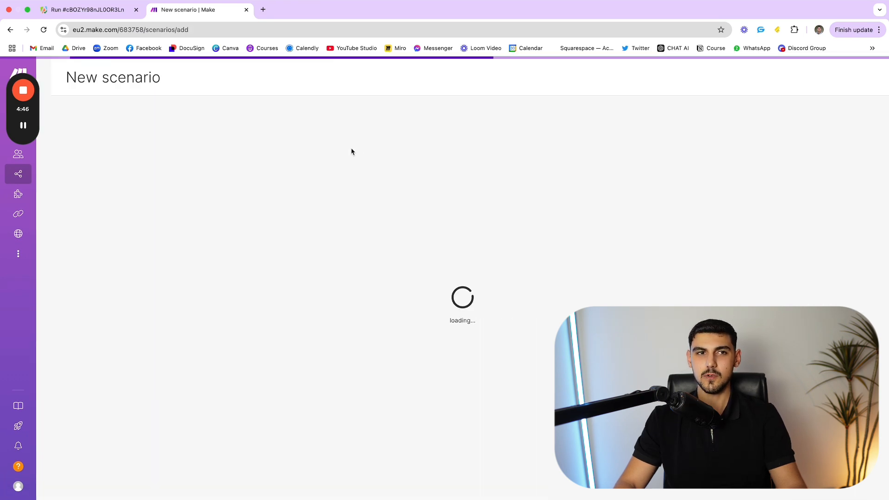
click(98, 13)
scroll(324, 278, down, 2)
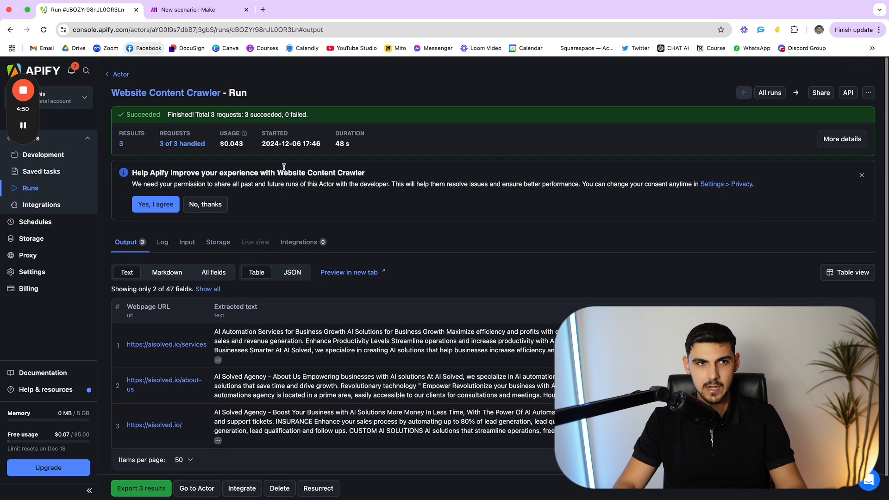
scroll(203, 278, up, 2)
click(189, 15)
drag(471, 252, 338, 271)
scroll(458, 180, down, 5)
scroll(478, 268, up, 4)
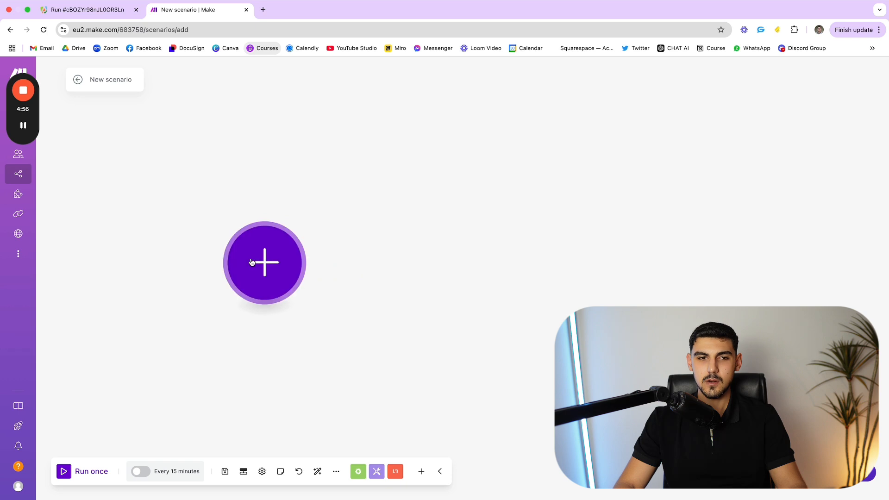
drag(250, 261, 208, 244)
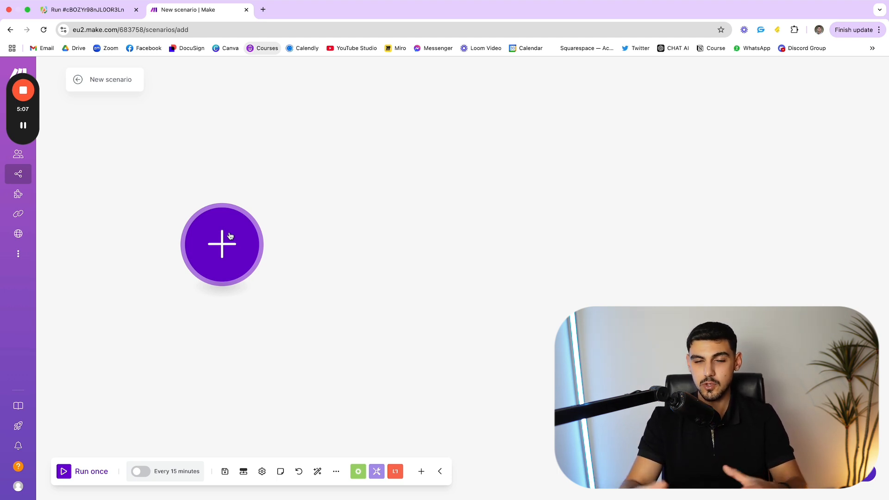
Add a Tools Set multiple variables module as the first module, with one variable named WEBSITE URL and no value
click(230, 236)
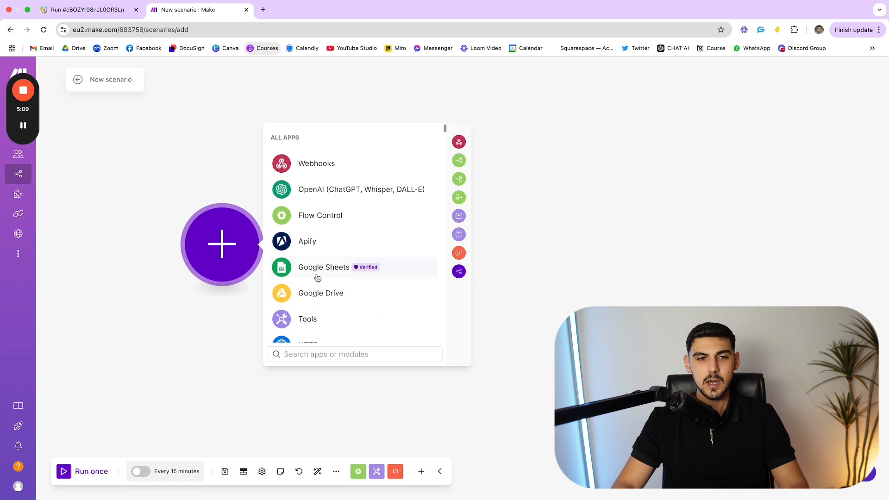
text(set va)
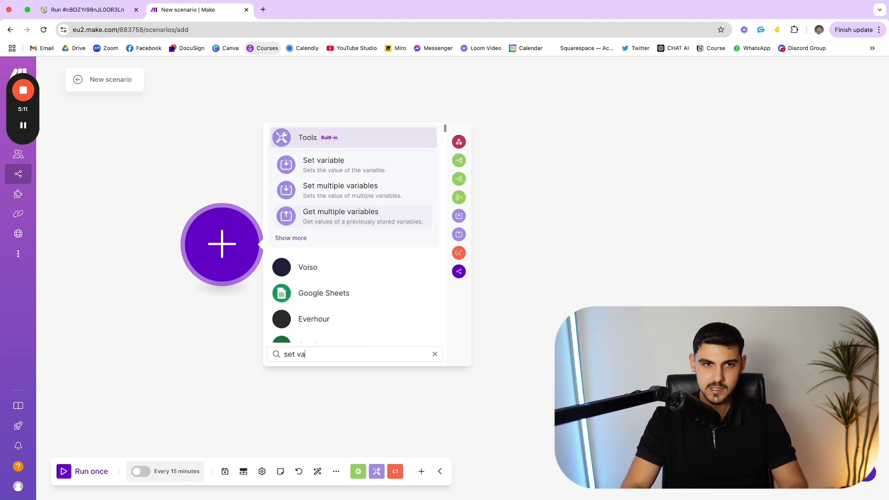
click(361, 192)
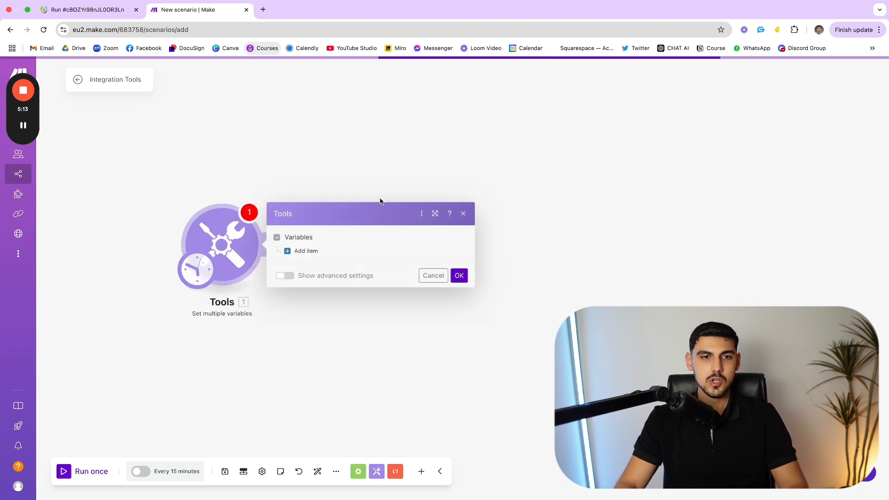
click(304, 253)
click(344, 233)
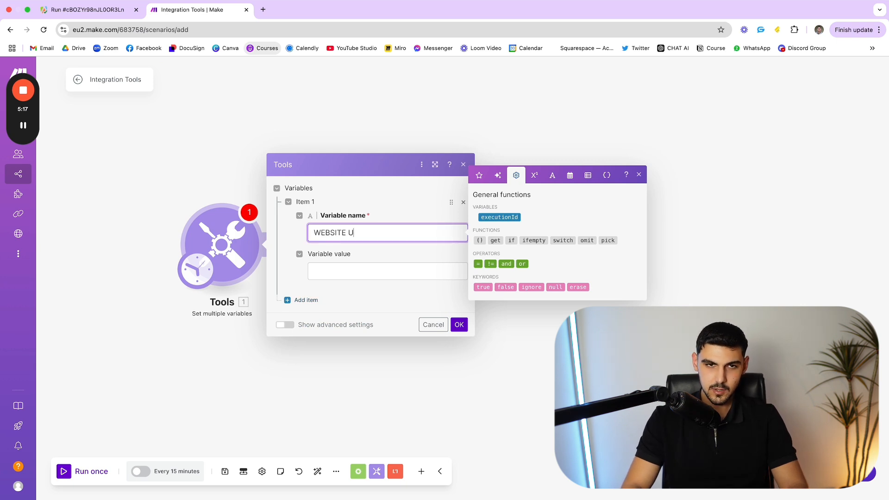
click(443, 330)
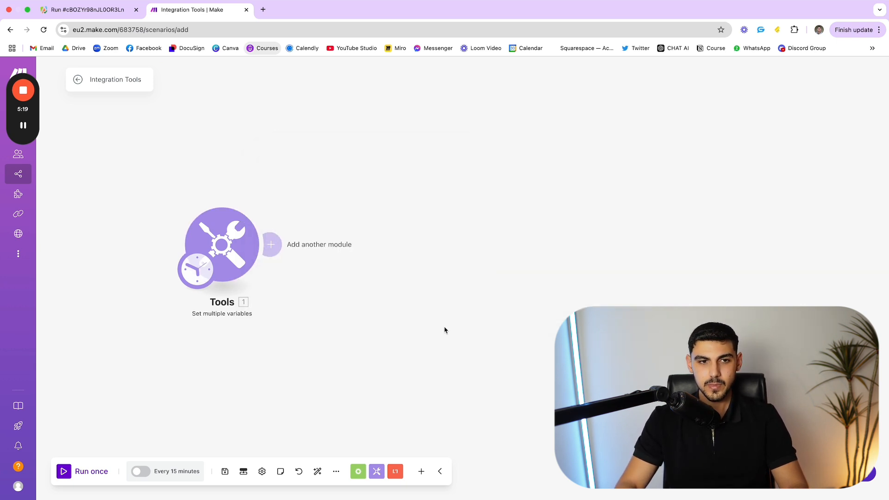
Add an Apify Run an Actor module after the Set multiple variables module
click(263, 242)
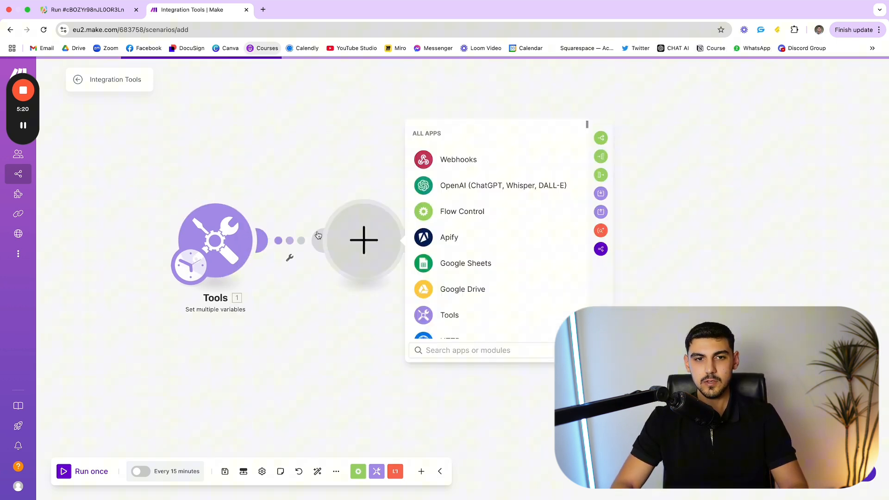
click(459, 234)
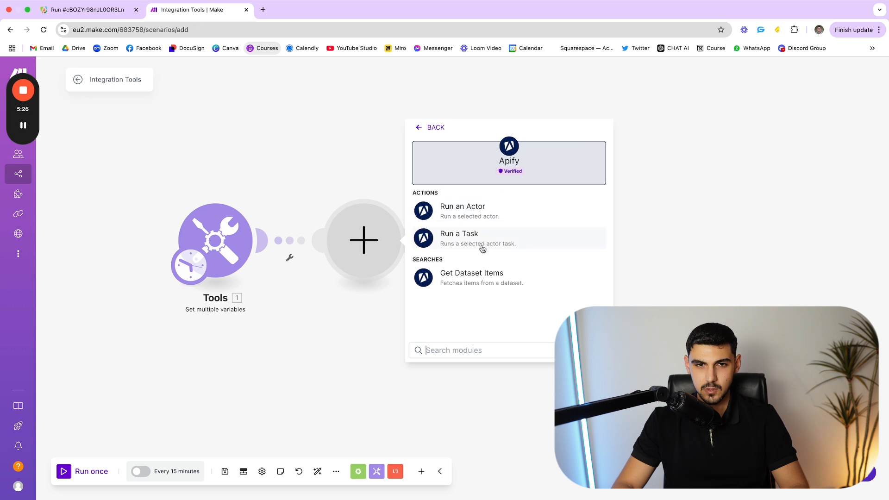
click(479, 213)
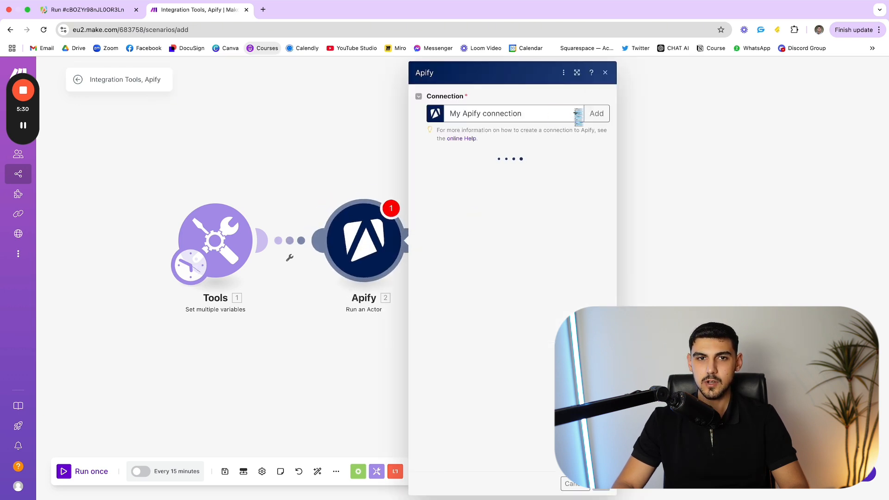
Switch to the Apify console to locate its account settings, and return to the Make scenario
click(112, 16)
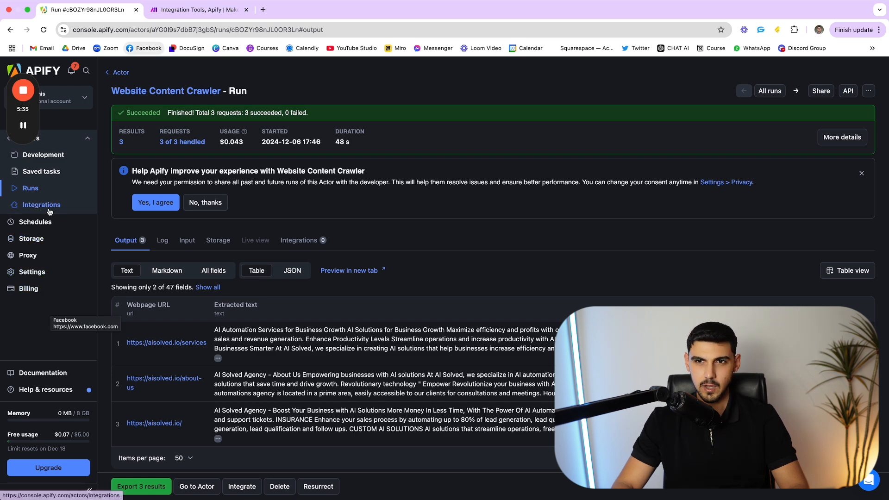
scroll(31, 412, down, 1)
scroll(55, 334, up, 1)
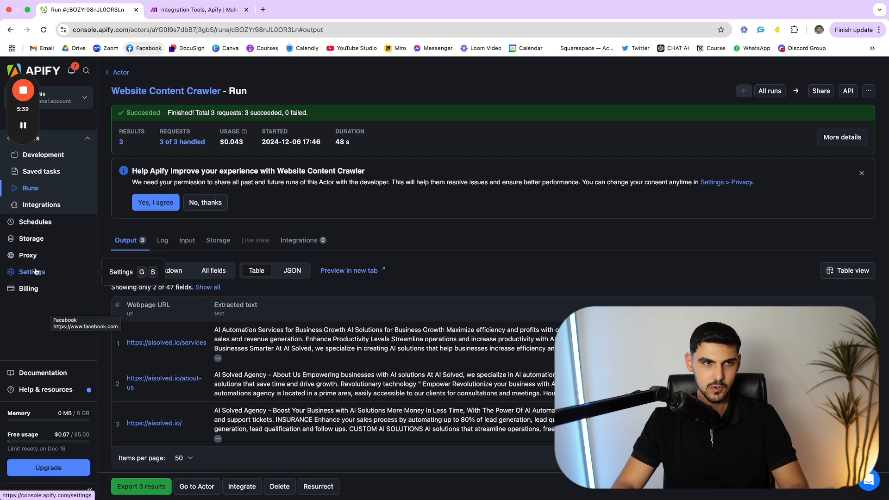
click(196, 17)
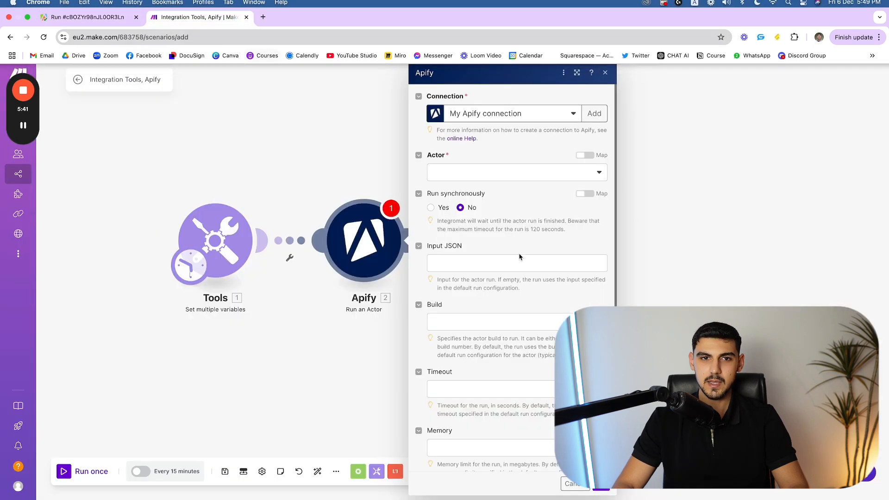
Set the Apify module's actor to apify/website-content-crawler, checking the actor's name against the Apify run
click(481, 173)
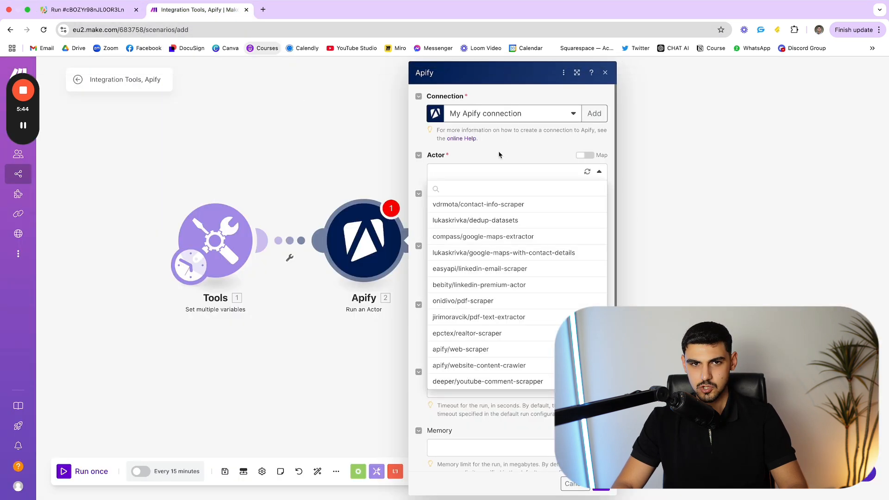
click(498, 154)
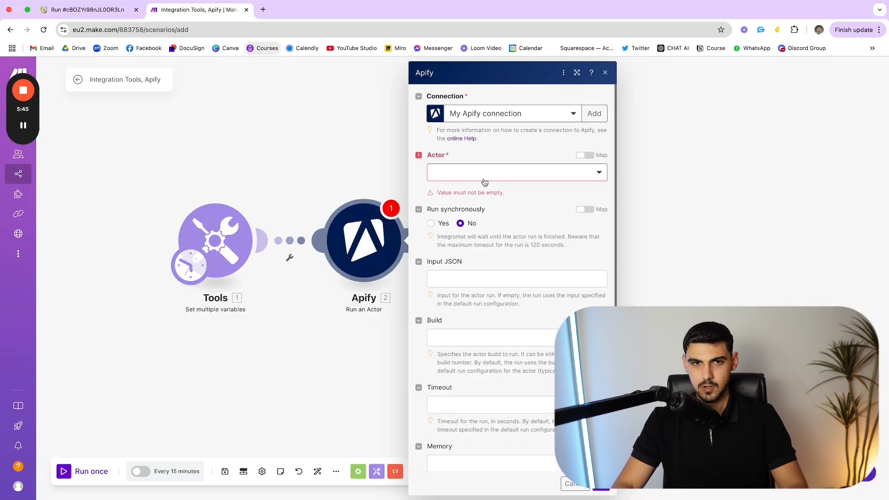
click(476, 175)
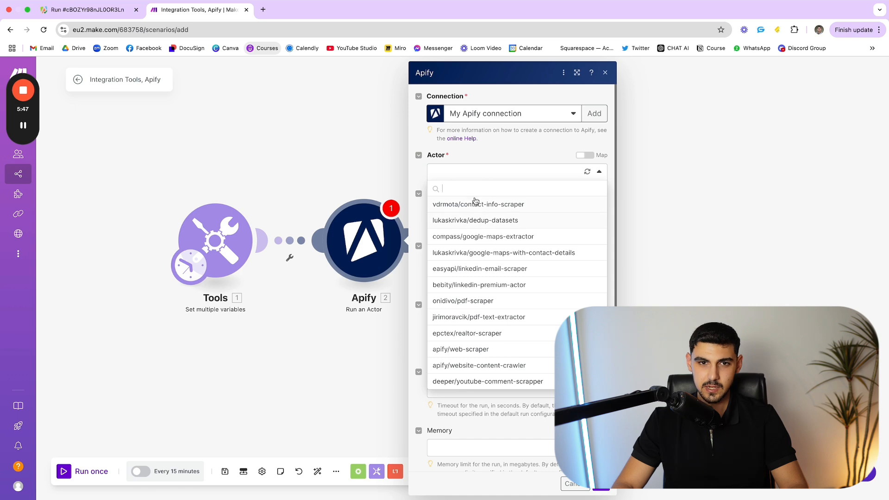
click(91, 9)
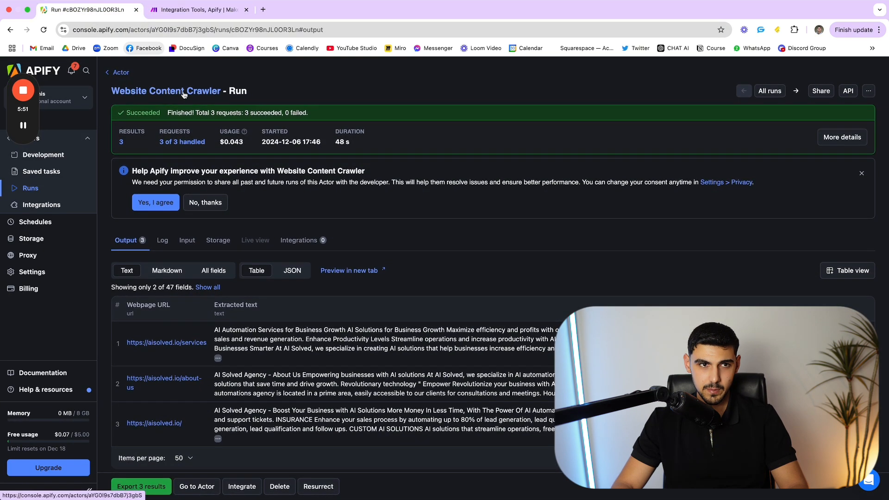
click(195, 9)
click(502, 174)
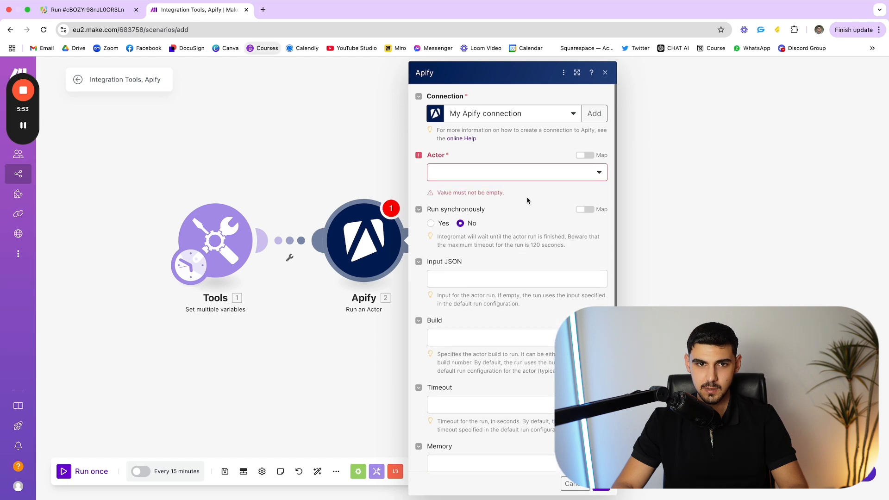
click(503, 174)
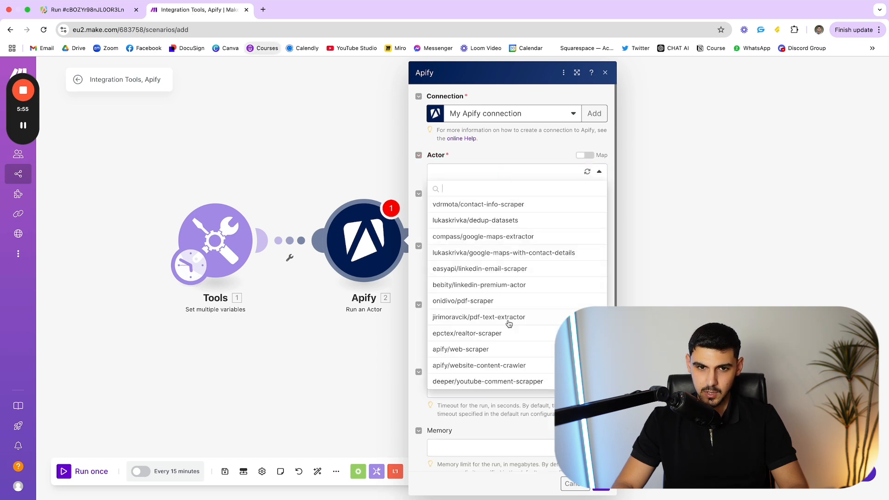
click(489, 367)
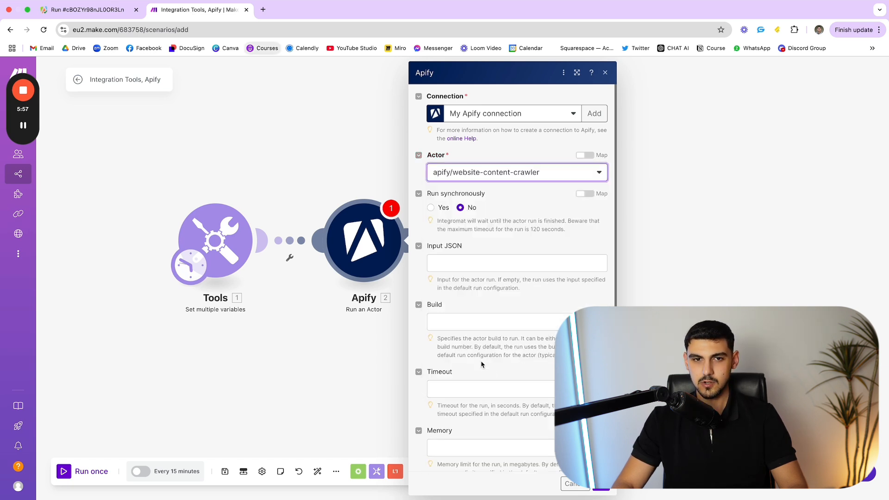
click(510, 213)
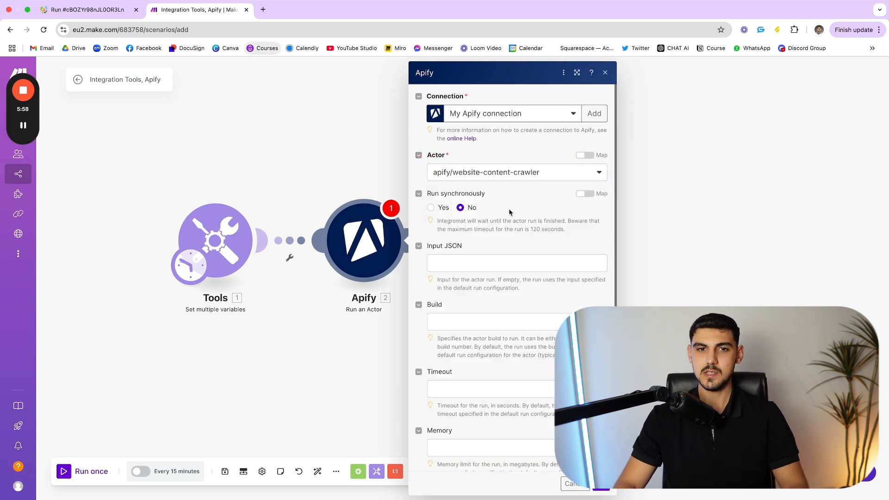
click(501, 271)
click(294, 91)
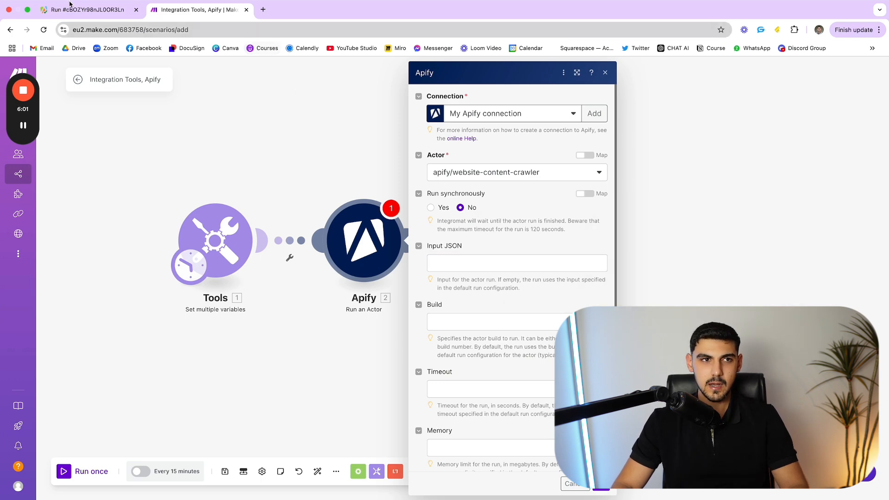
Switch to the Apify console, show the Website Content Crawler's input as JSON and copy all of it
click(69, 7)
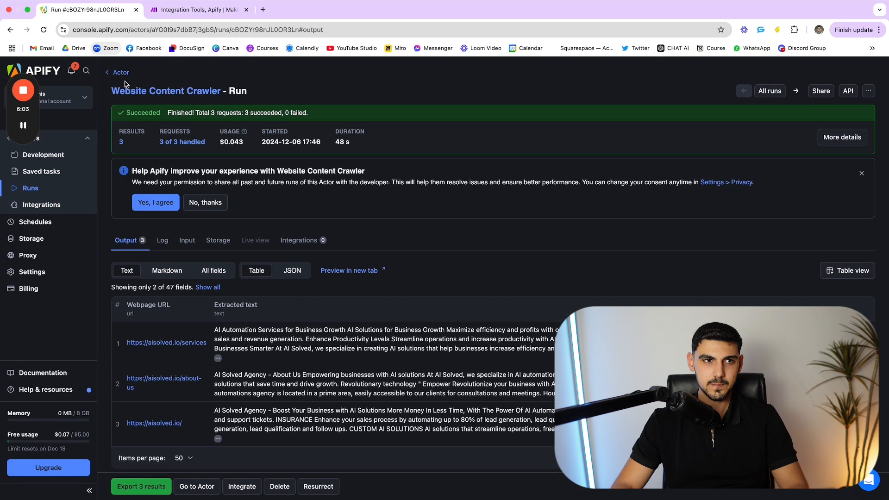
click(115, 75)
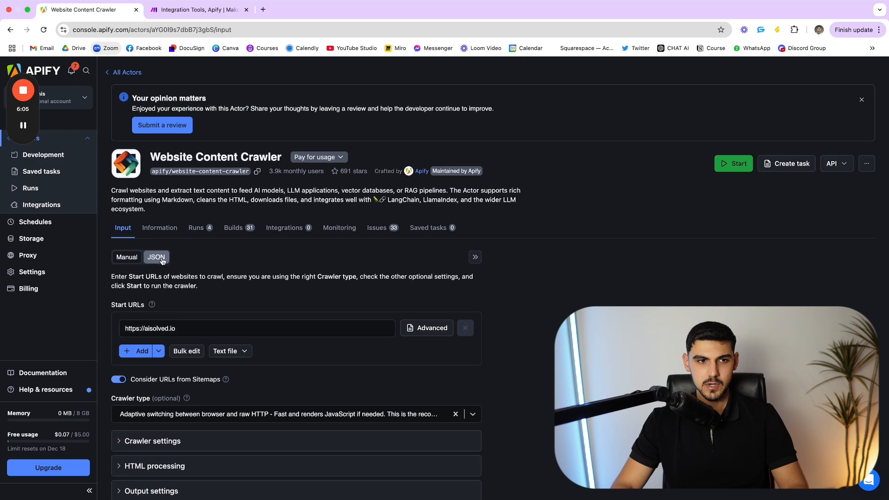
click(162, 259)
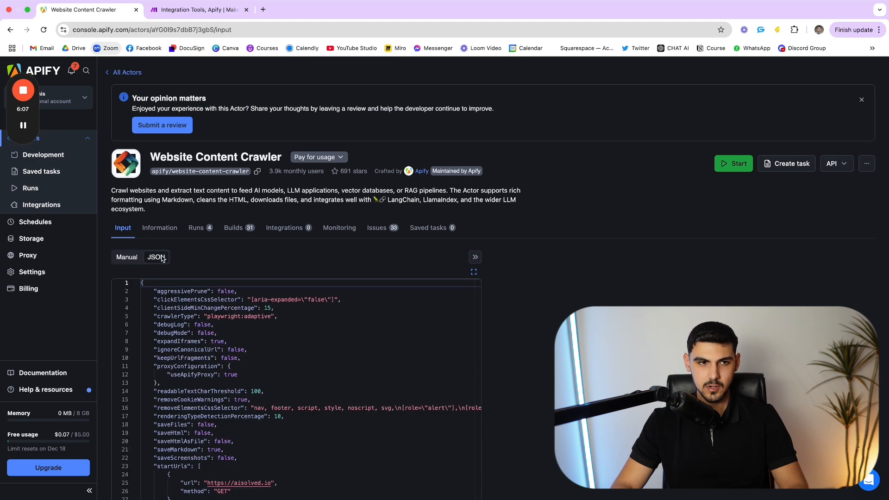
scroll(383, 383, down, 3)
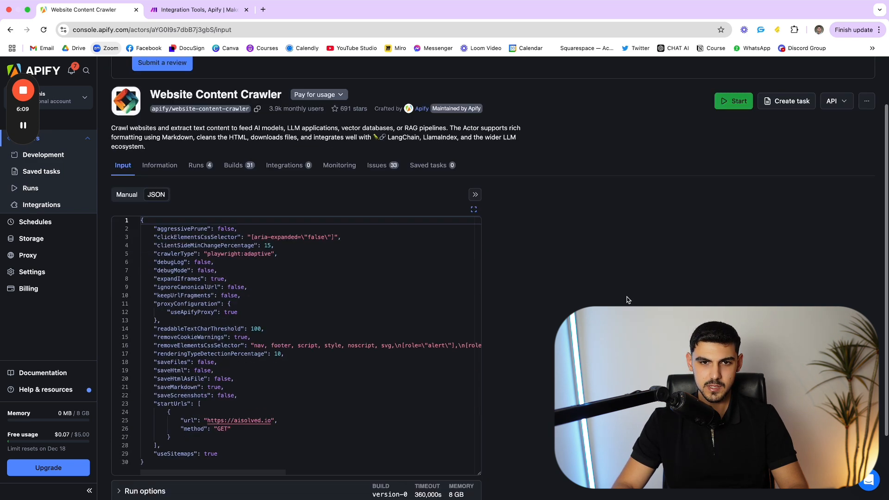
click(278, 380)
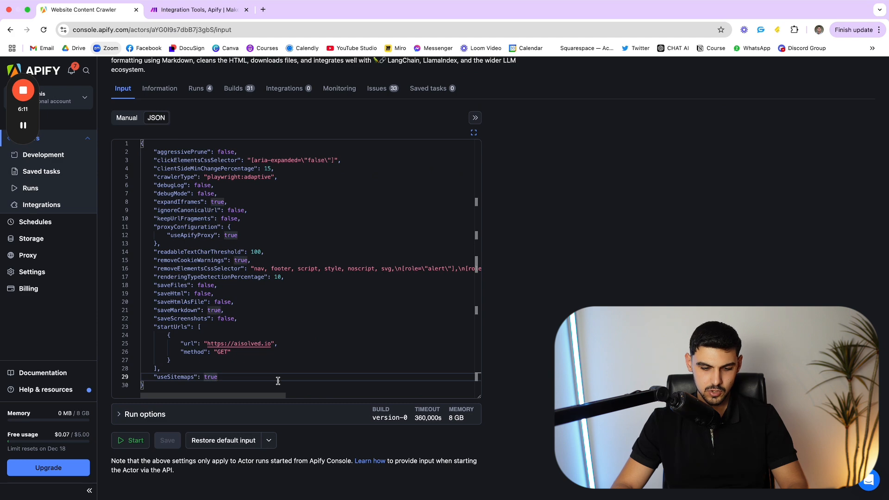
key(super+a)
right_click(191, 276)
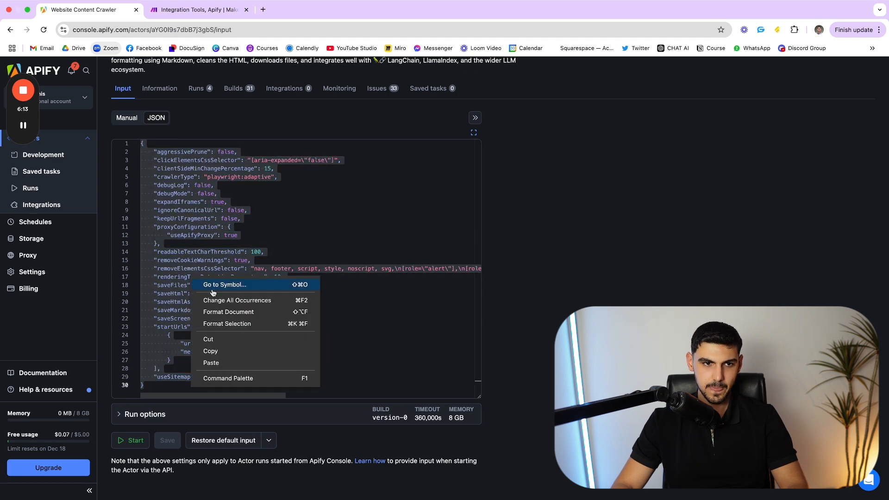
click(235, 350)
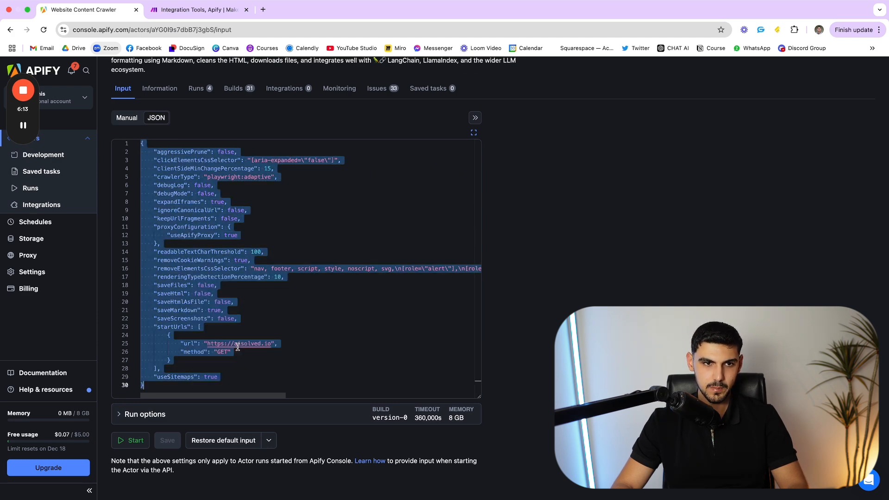
click(199, 9)
right_click(478, 267)
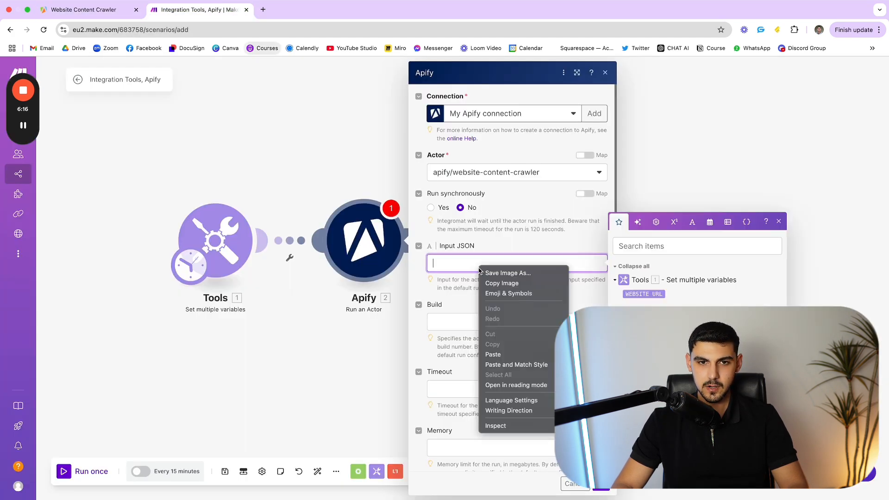
click(509, 354)
scroll(530, 359, down, 1)
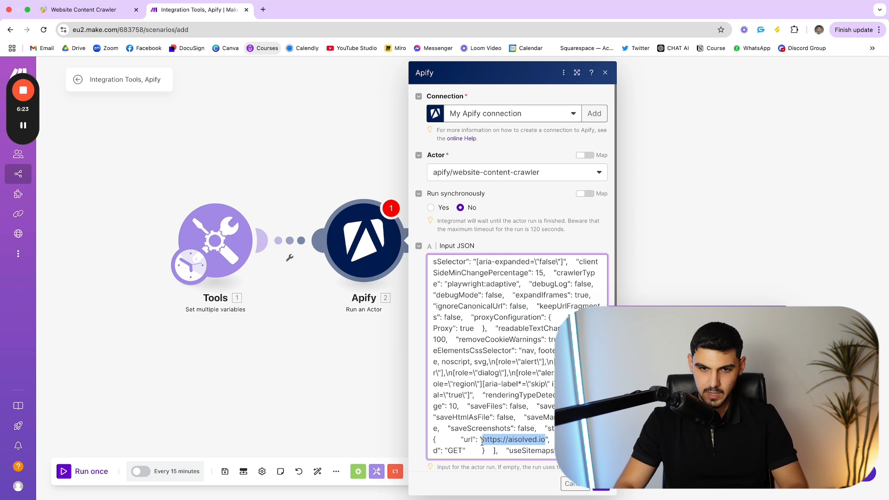
key(BackSpace)
key(ctrl+v)
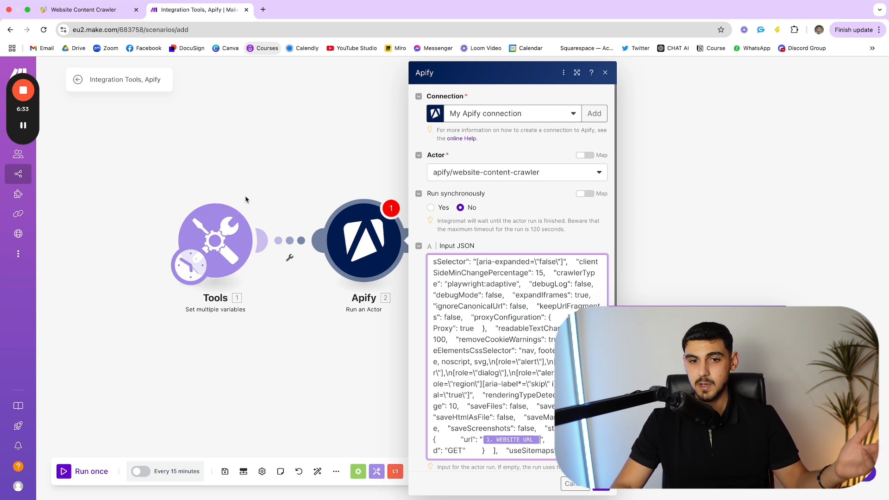
Save the settings of the Apify Run an Actor module and move it closer to the Tools module
scroll(510, 385, down, 3)
scroll(510, 385, down, 3)
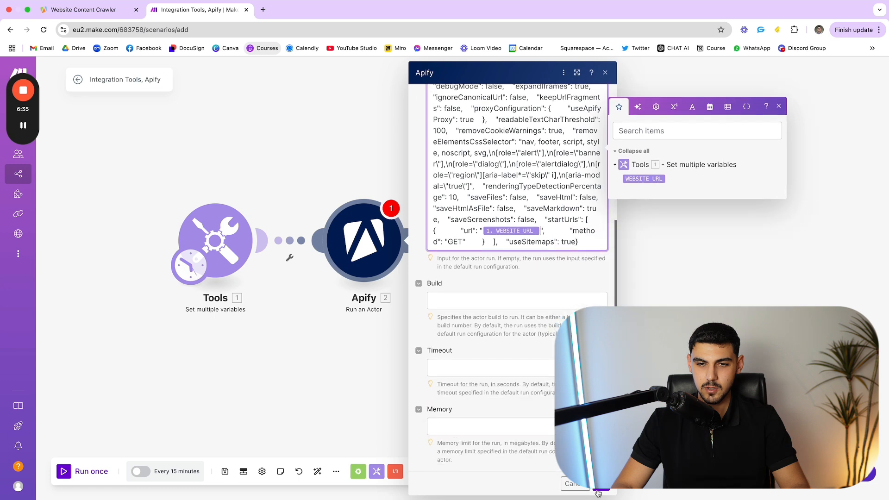
click(601, 486)
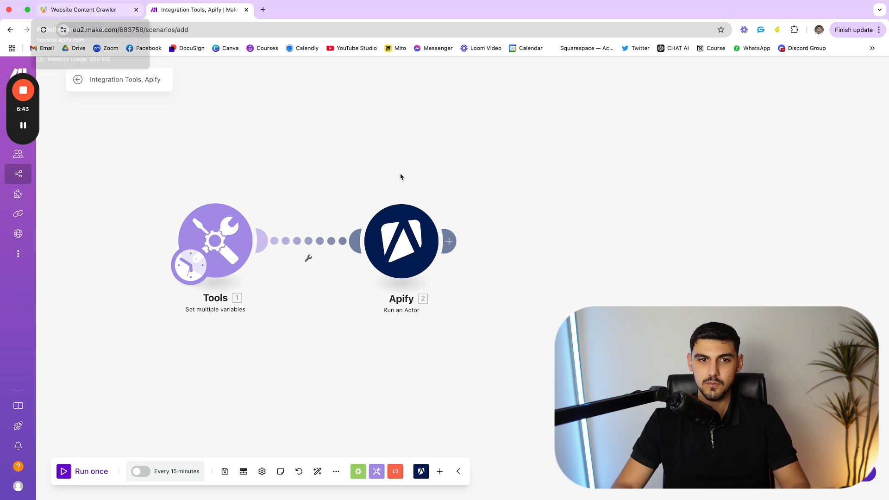
drag(416, 248, 374, 246)
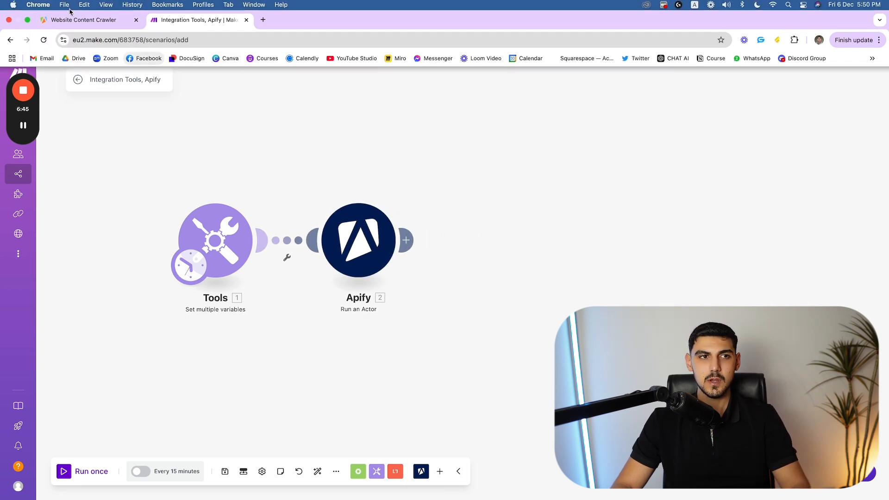
click(406, 240)
click(410, 162)
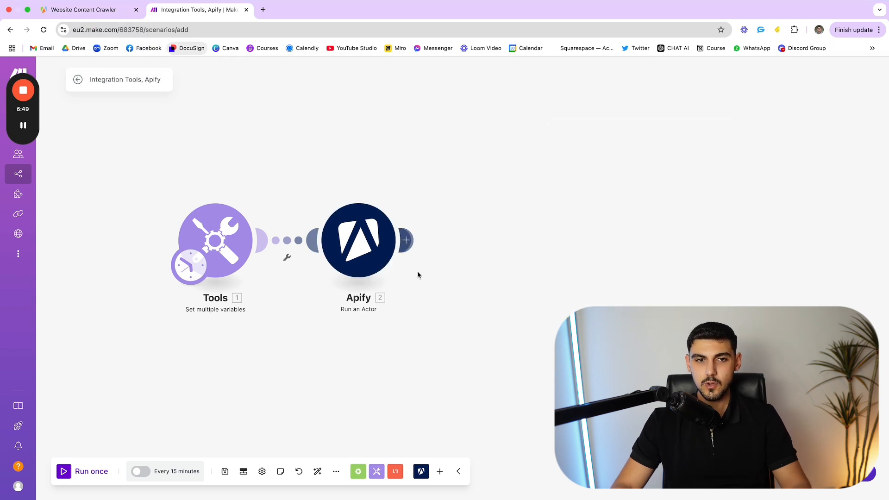
Switch to the Apify console, review the Website Content Crawler's runs, input and information pages, and return to the Make scenario
click(88, 9)
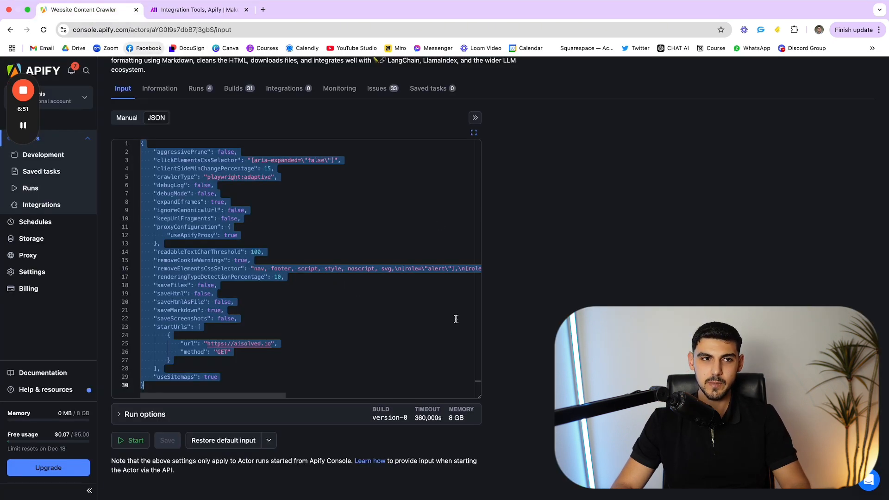
scroll(179, 135, up, 2)
click(196, 137)
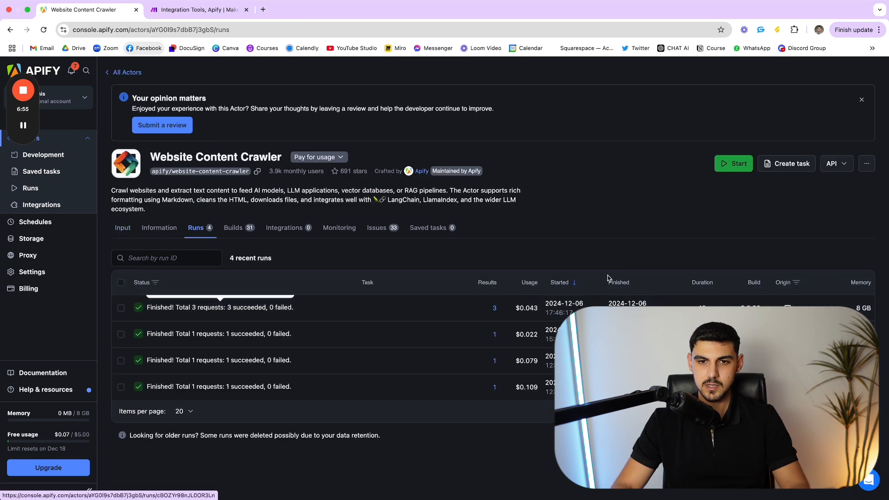
click(150, 228)
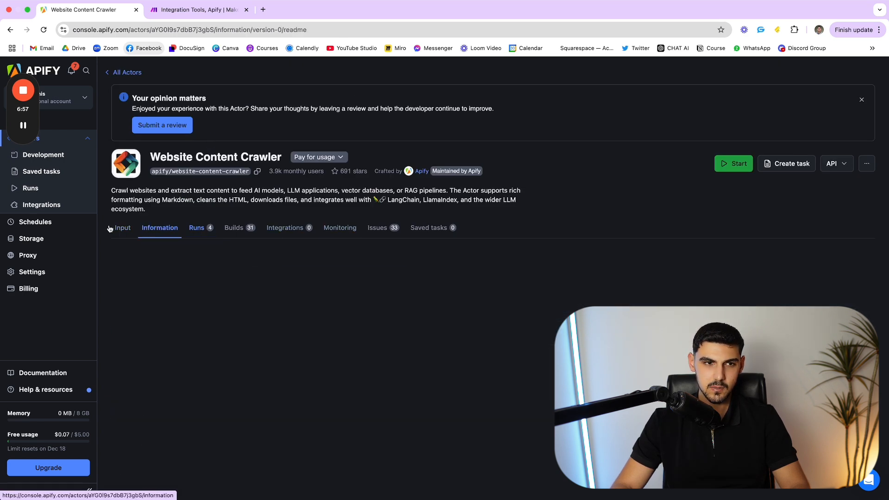
click(120, 228)
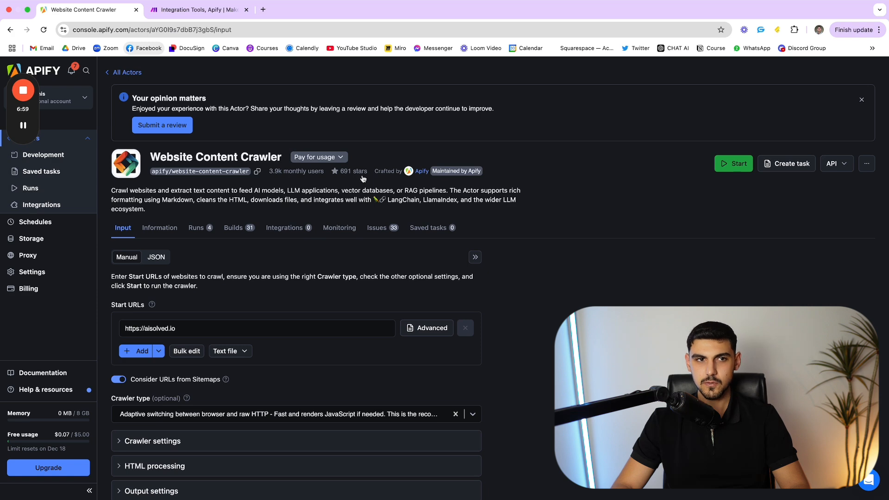
scroll(301, 244, down, 3)
scroll(324, 258, up, 3)
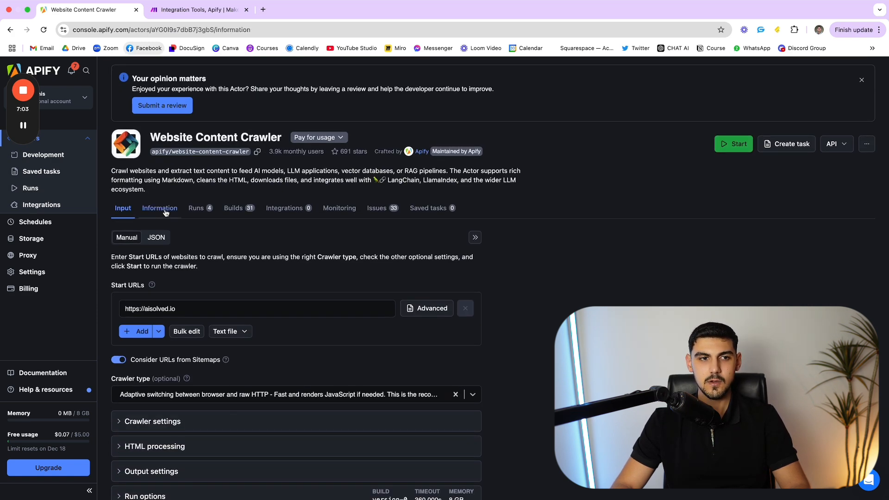
click(165, 212)
scroll(479, 316, down, 1)
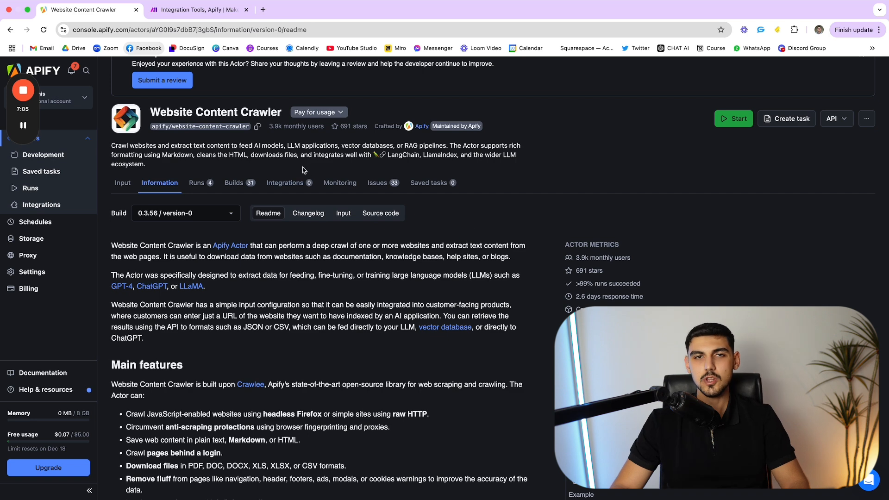
click(186, 10)
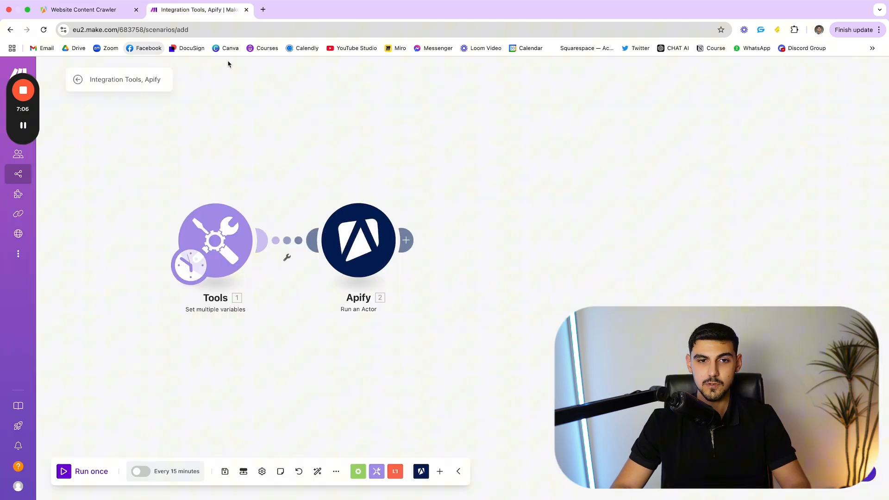
Add a Tools Sleep module after the Apify Run an Actor module with a delay of 30 seconds
click(409, 252)
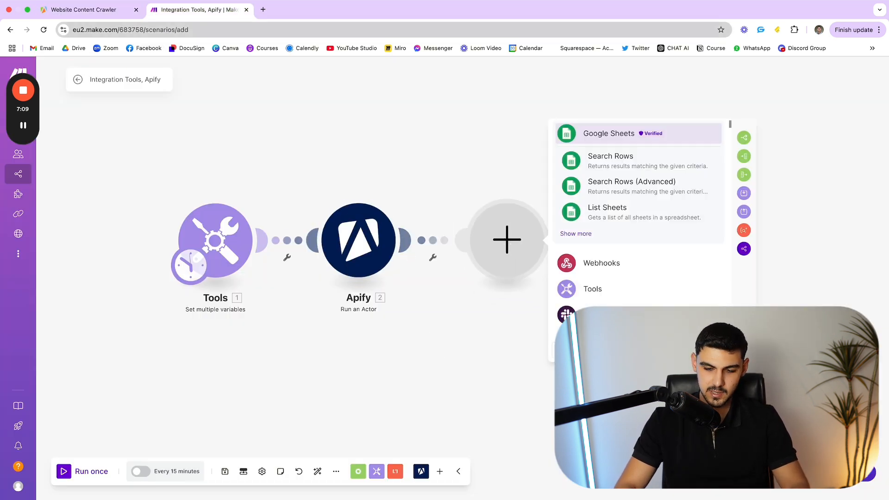
click(590, 160)
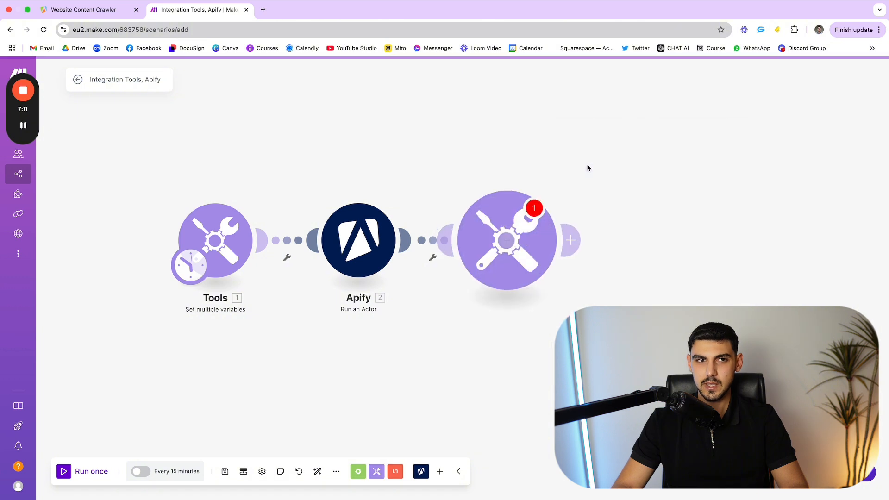
click(610, 235)
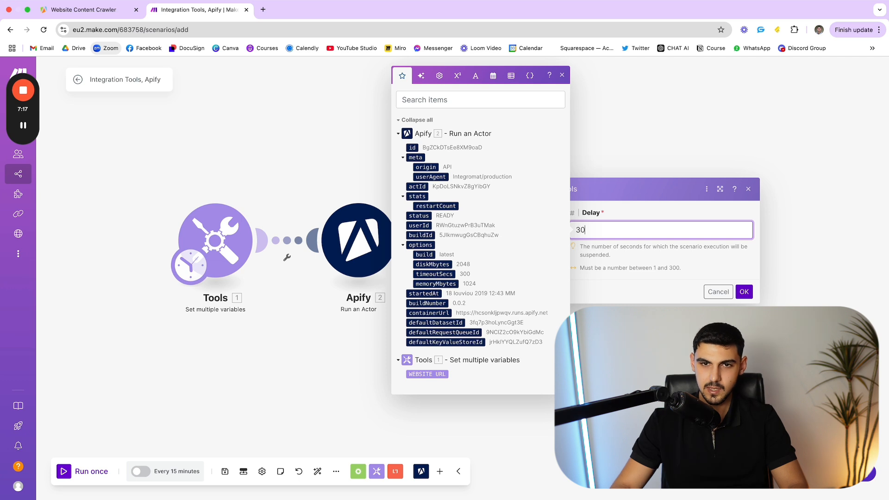
click(744, 292)
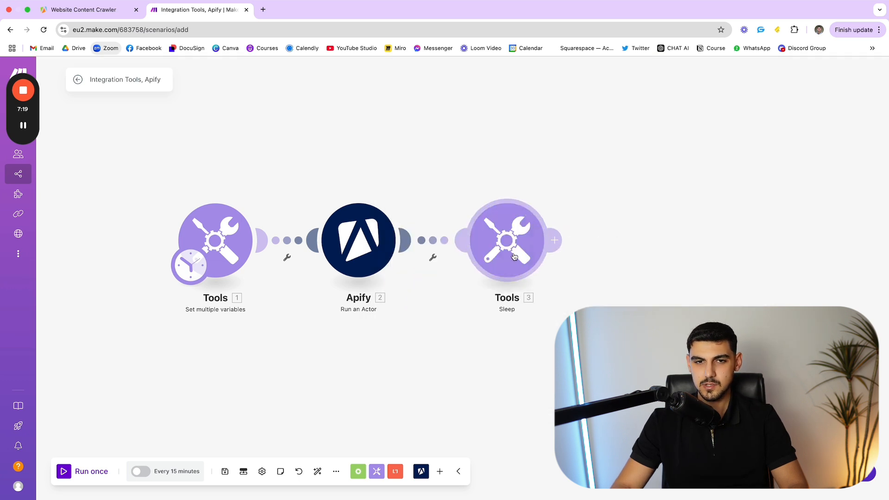
Add an Apify Get Dataset Items module after the Sleep module and map its Dataset ID to the actor run's defaultDatasetId
click(556, 244)
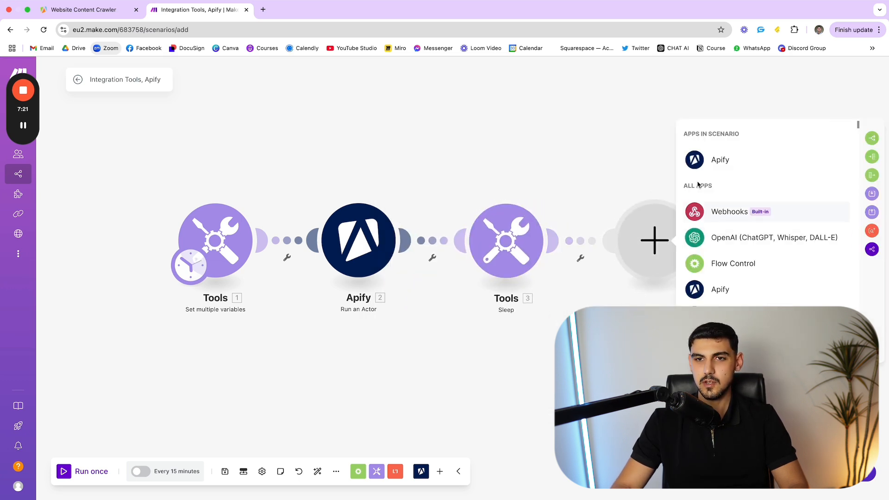
click(712, 170)
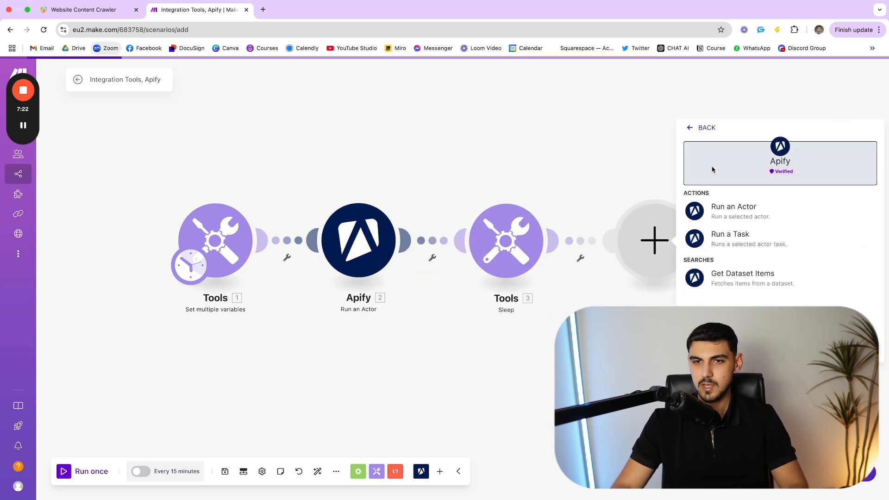
click(741, 277)
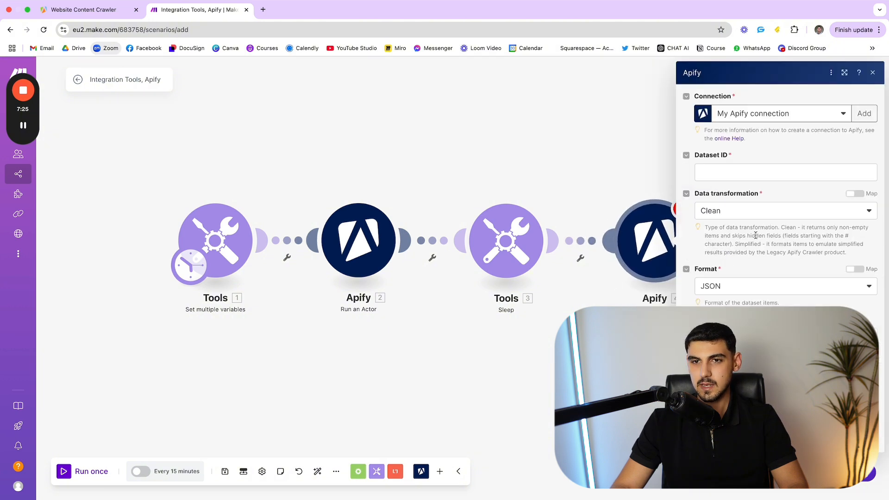
click(720, 173)
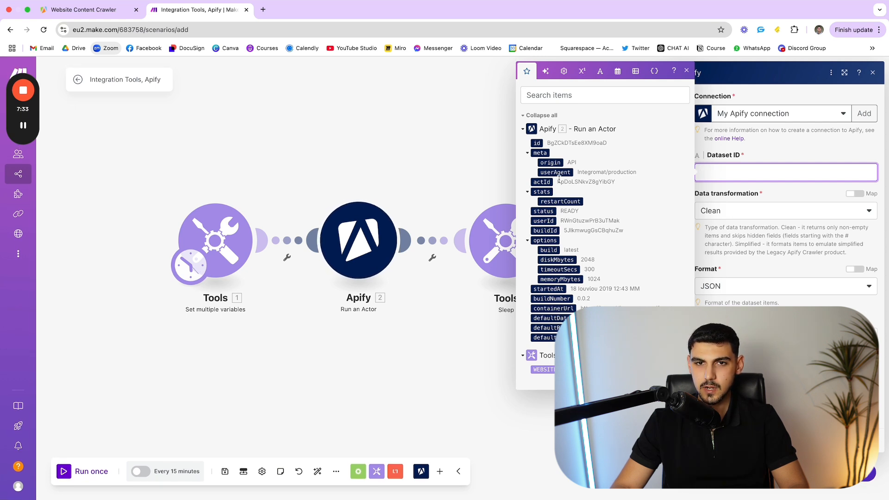
scroll(537, 449, right, 5)
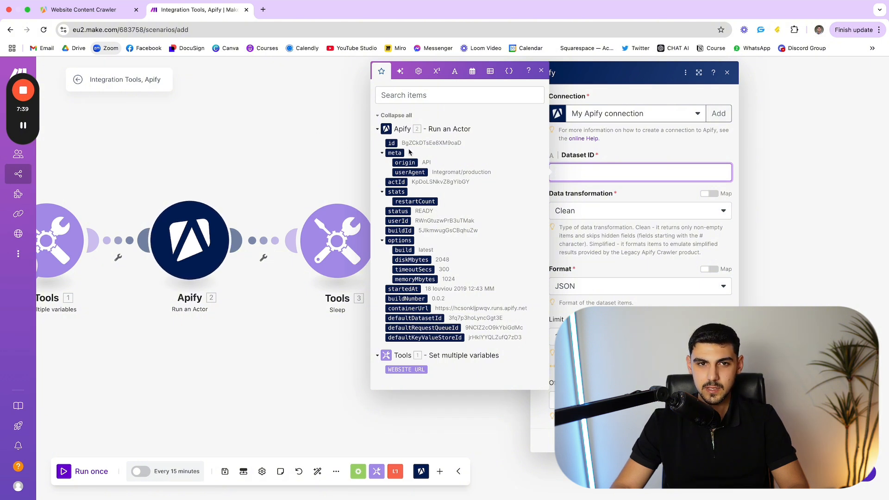
click(428, 318)
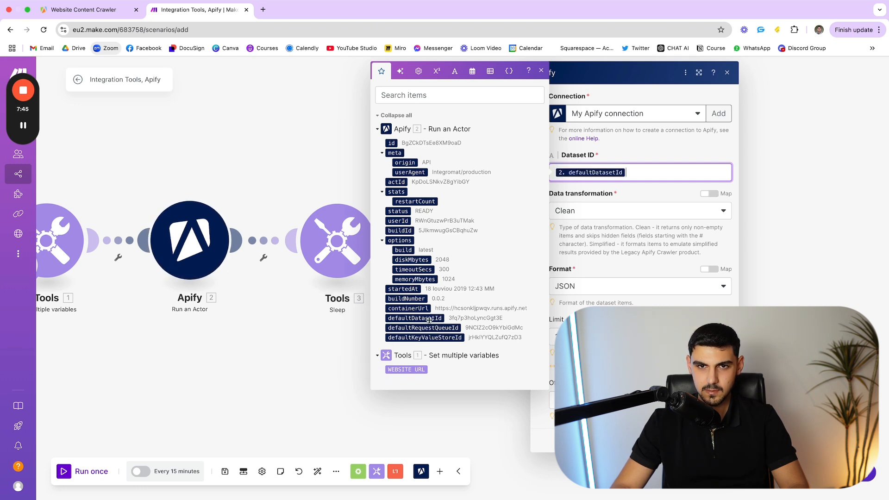
click(279, 359)
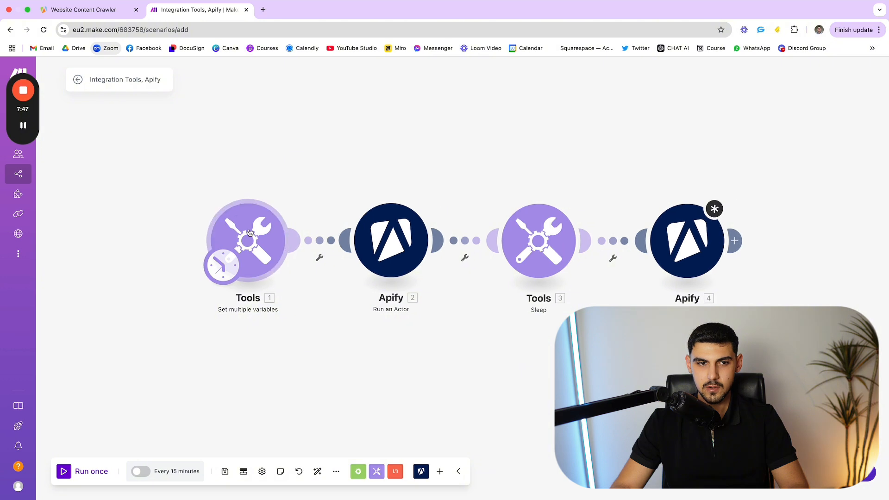
Save the Get Dataset Items module's settings and run the scenario once
click(85, 470)
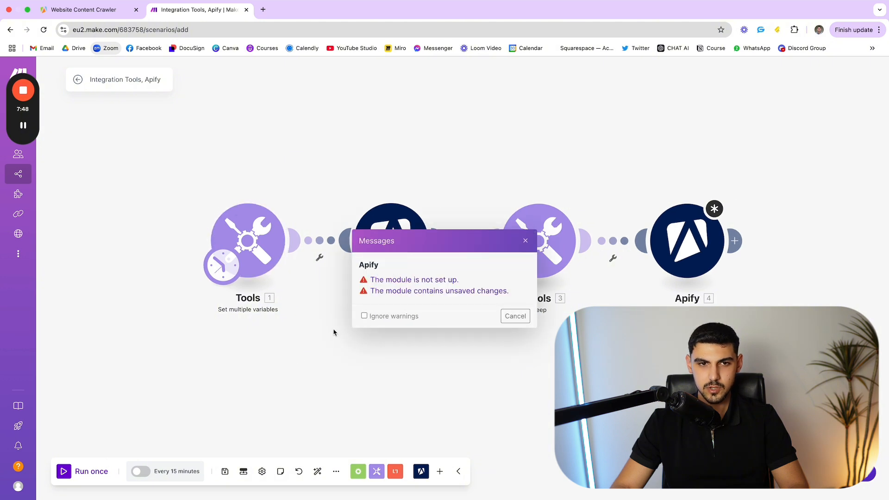
click(688, 258)
click(525, 241)
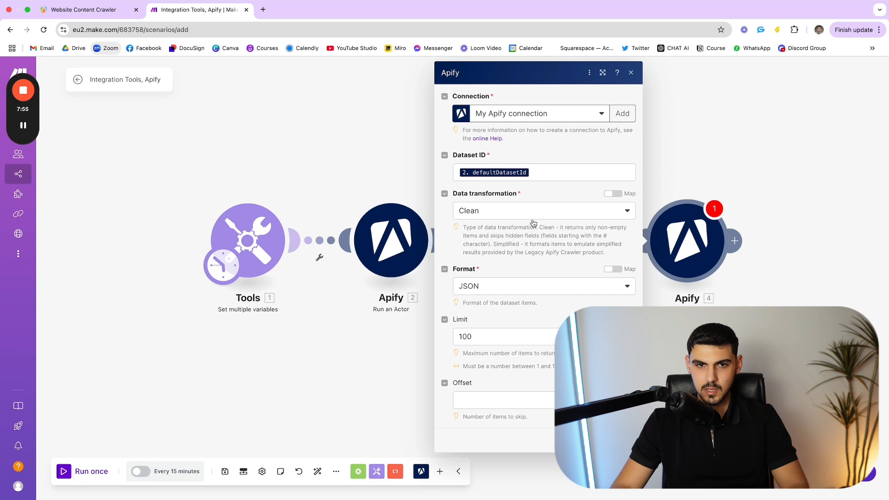
click(623, 440)
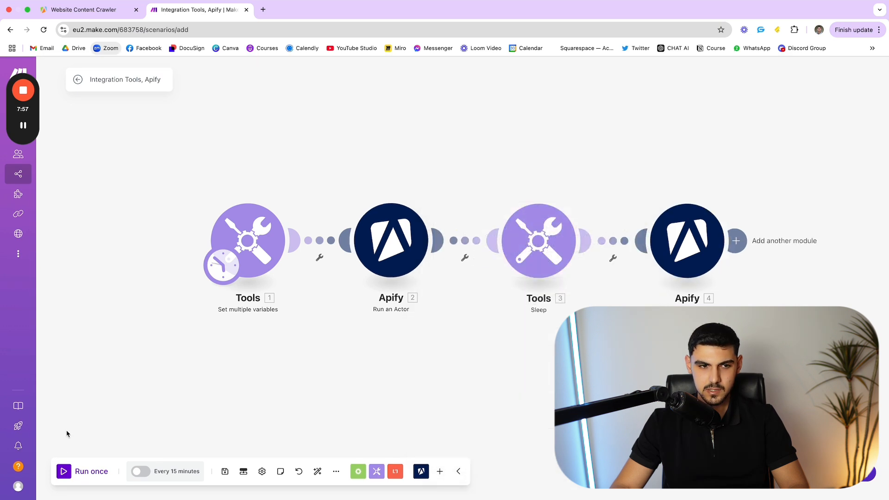
click(64, 471)
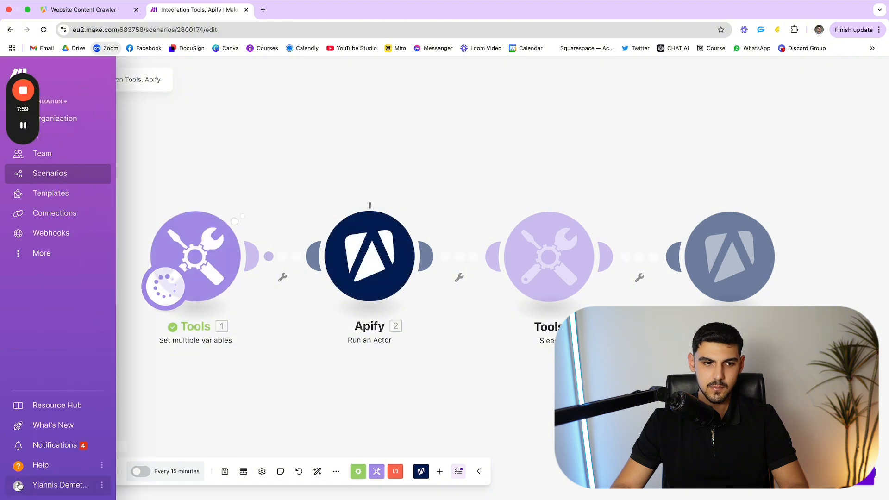
Examine the Run an Actor module's settings and its error details from the scenario run
click(369, 269)
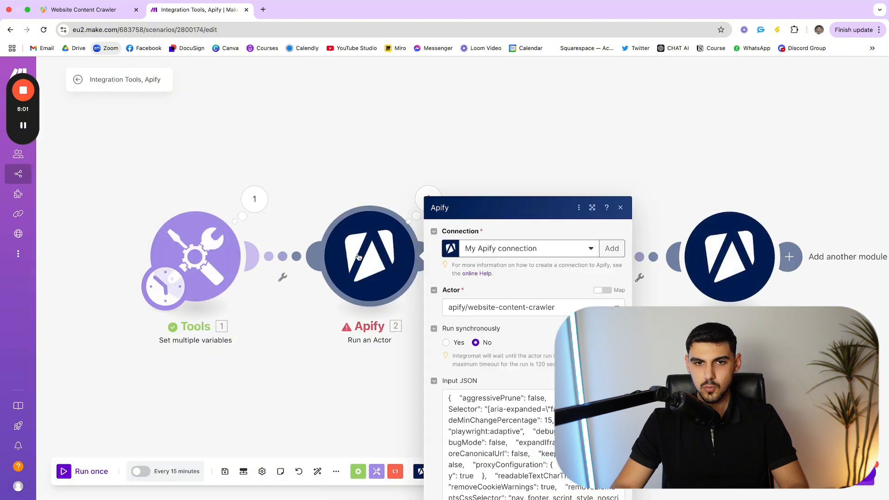
scroll(546, 291, down, 5)
click(677, 140)
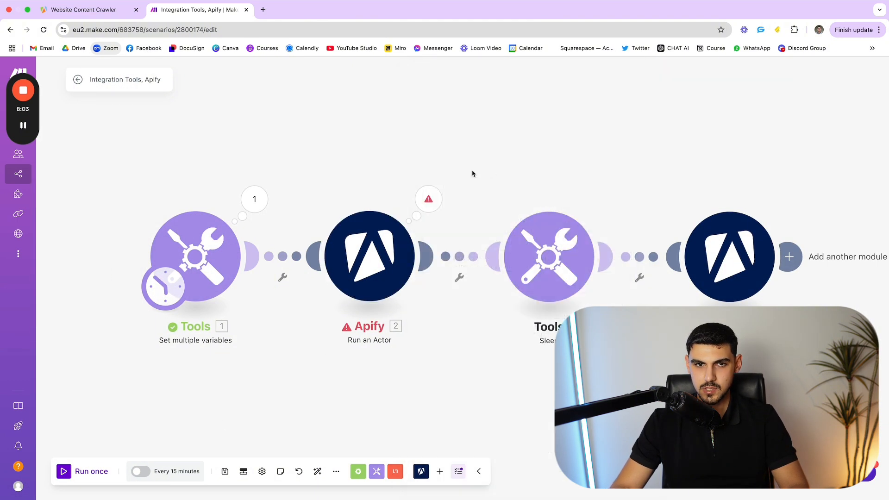
click(437, 199)
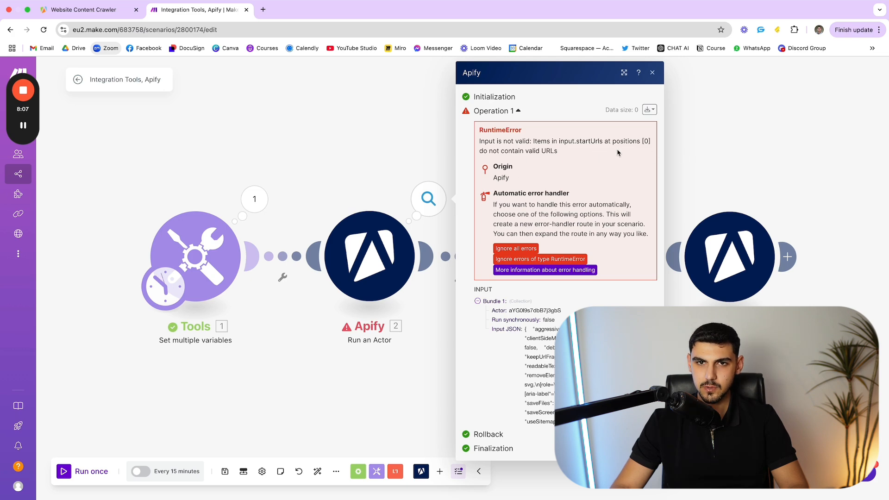
click(696, 155)
Run only the Set multiple variables module and inspect its output for the WEBSITE URL variable
right_click(209, 255)
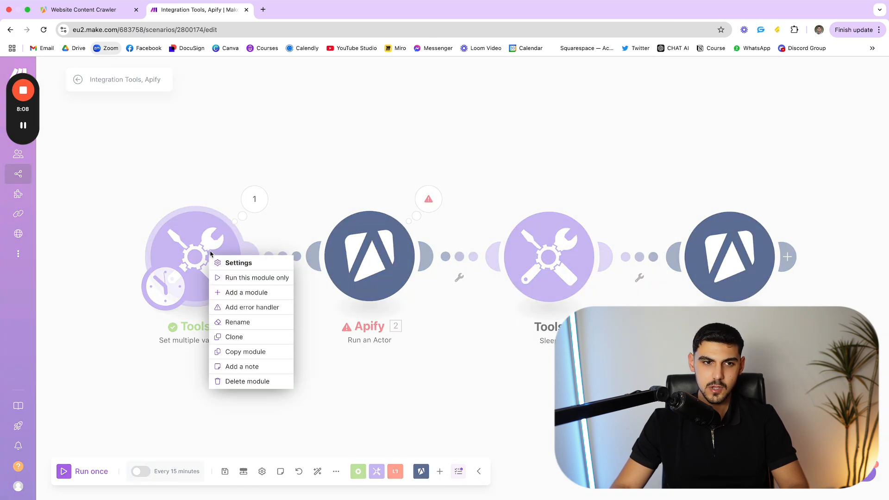
click(239, 281)
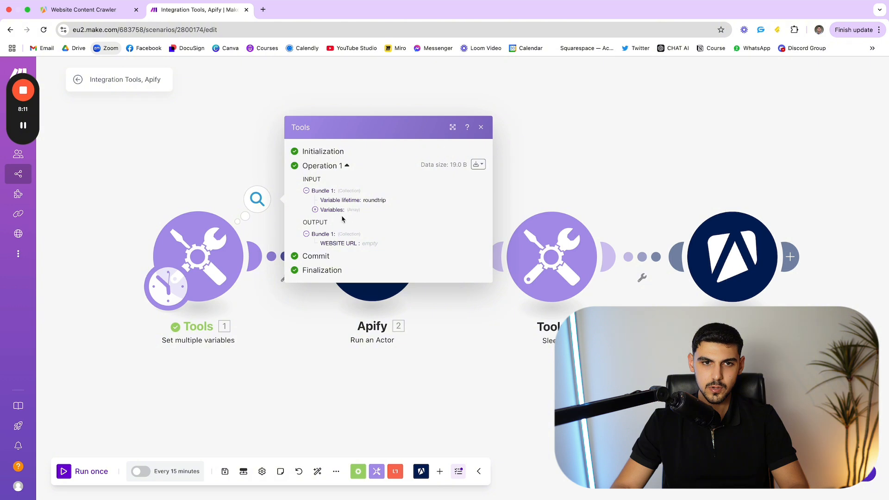
click(200, 252)
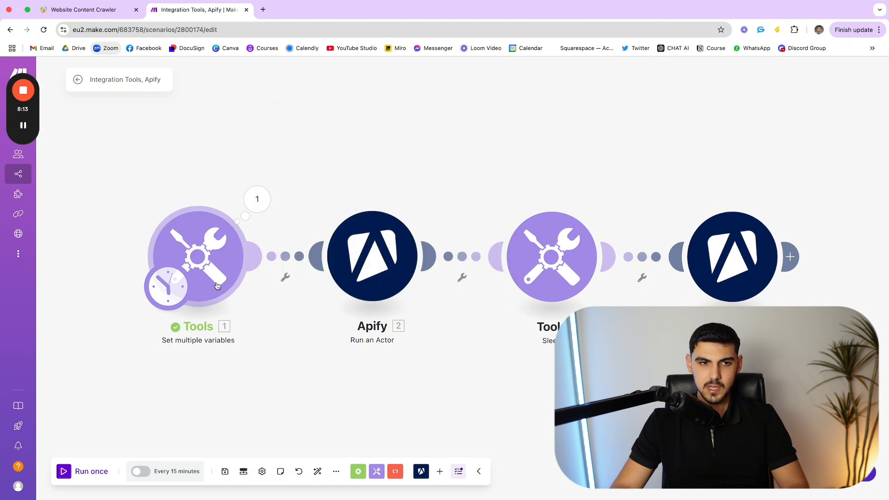
click(337, 283)
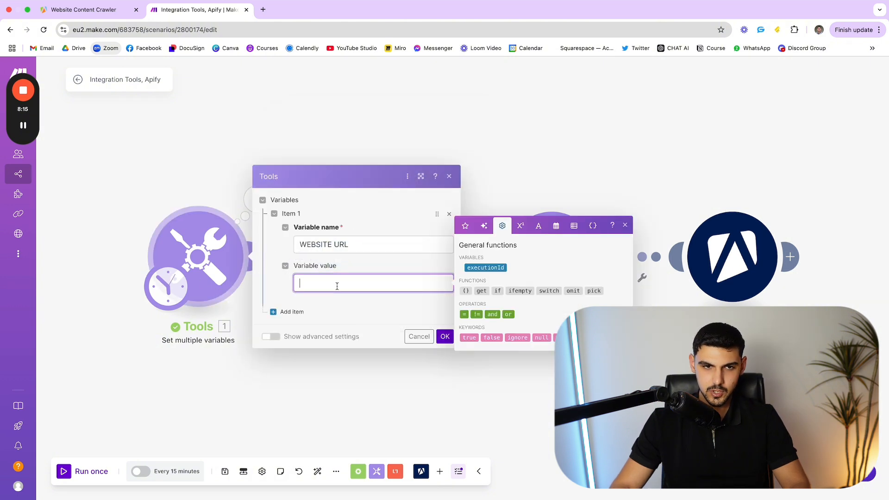
click(93, 10)
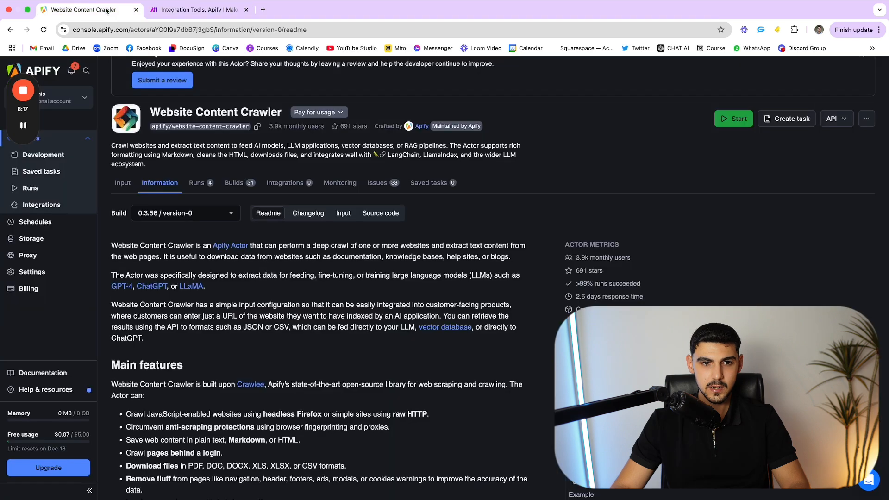
click(122, 183)
scroll(191, 226, down, 3)
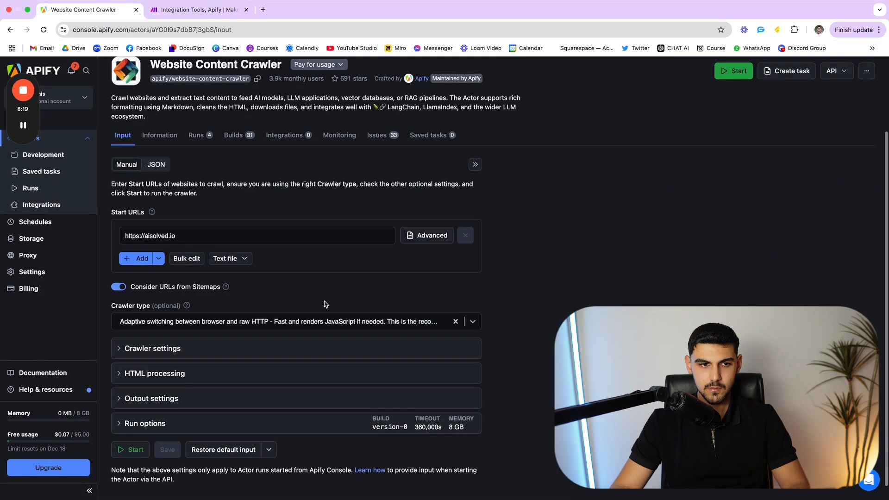
click(191, 225)
drag(191, 226, 123, 225)
right_click(152, 227)
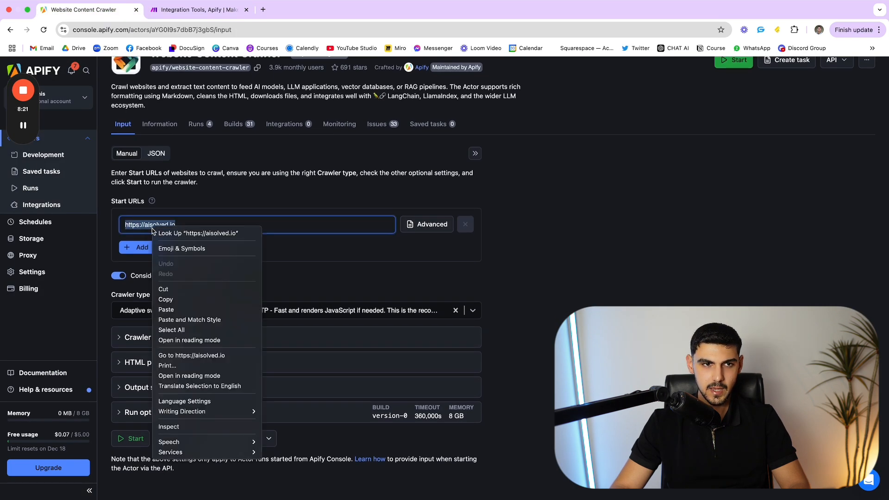
click(191, 299)
click(199, 9)
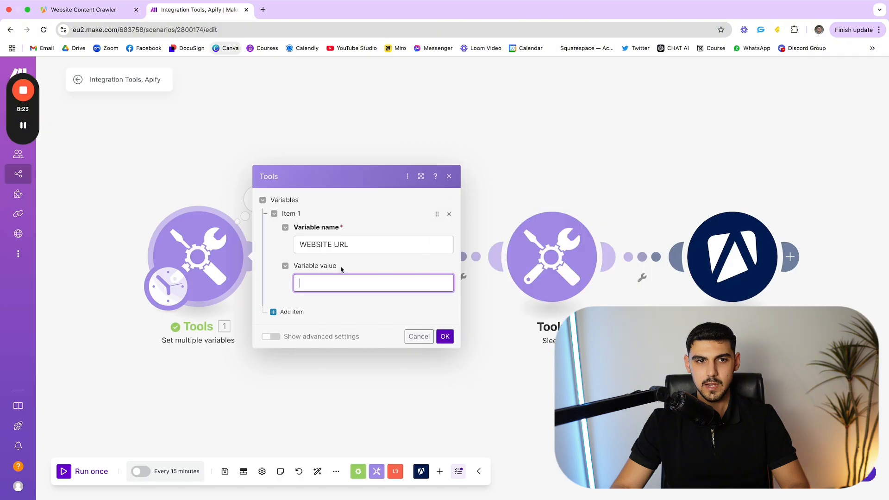
right_click(281, 289)
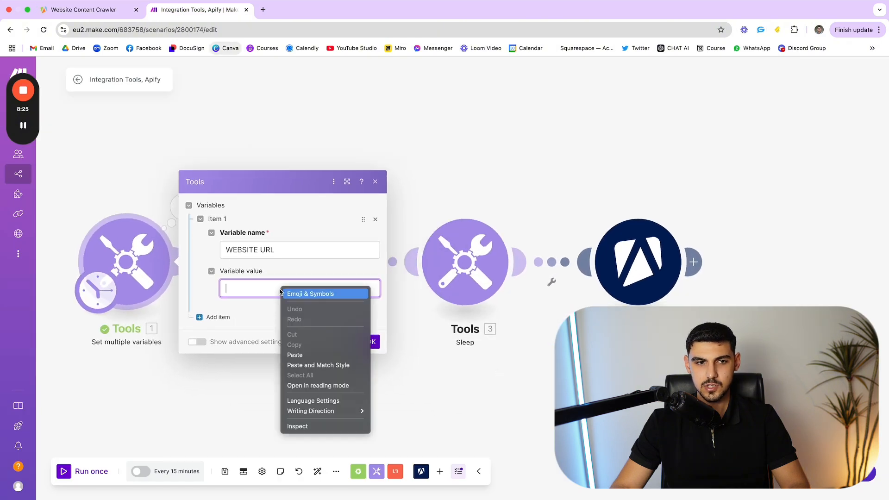
click(324, 355)
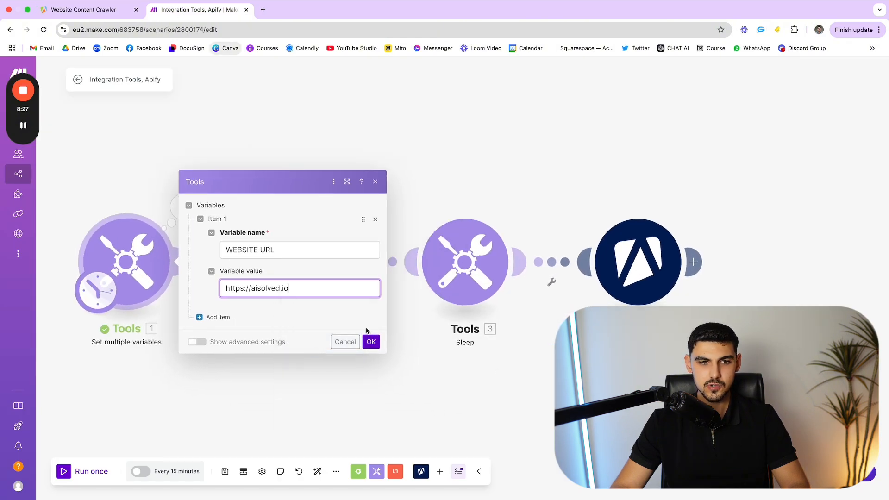
click(370, 341)
Run the scenario once and inspect the Run an Actor module's input and output
click(77, 474)
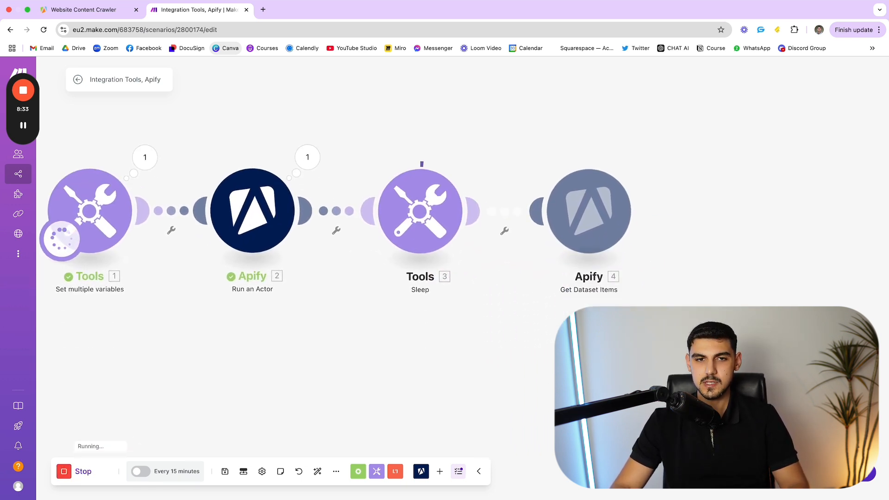
click(301, 134)
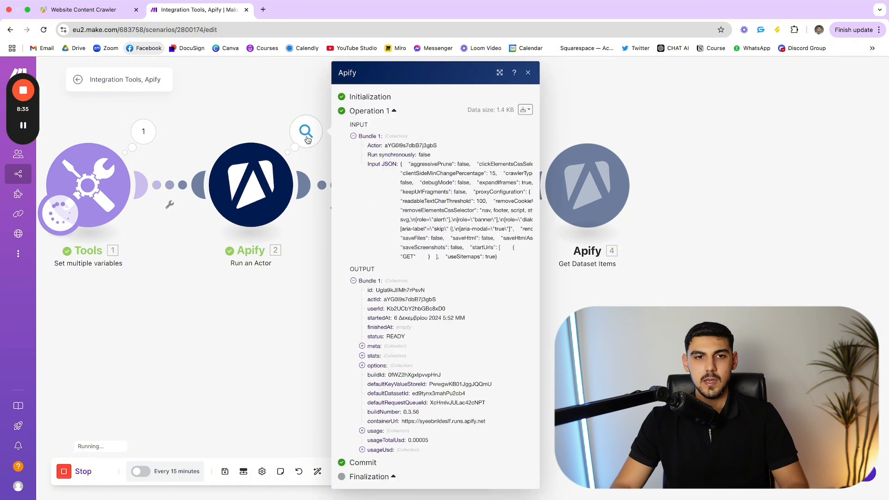
click(318, 223)
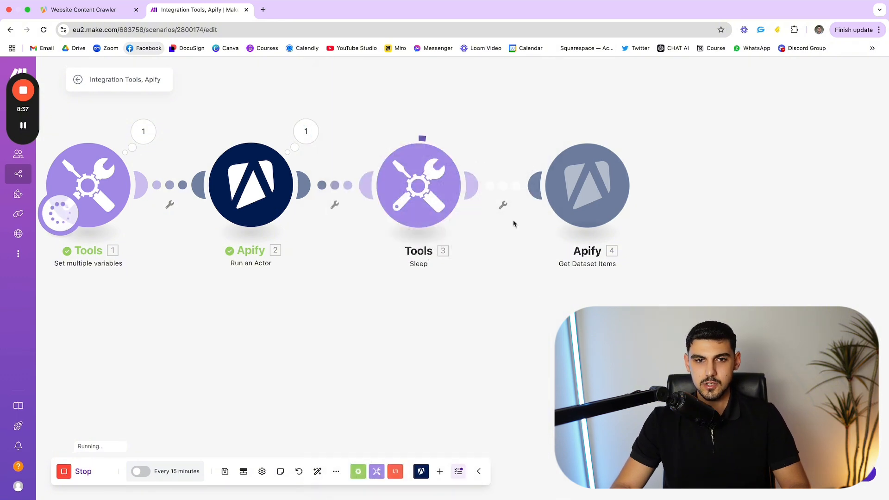
Check the progress of the crawl in the Website Content Crawler's run list in Apify, returning to the Make scenario
click(68, 4)
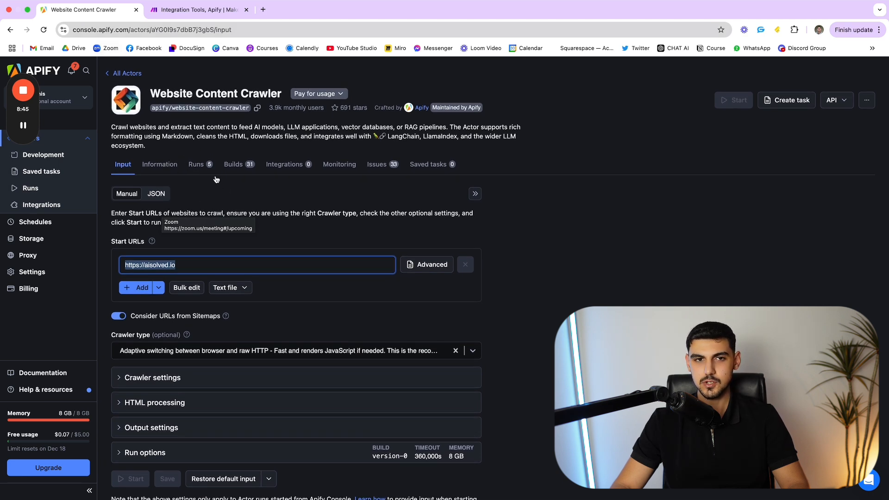
click(200, 164)
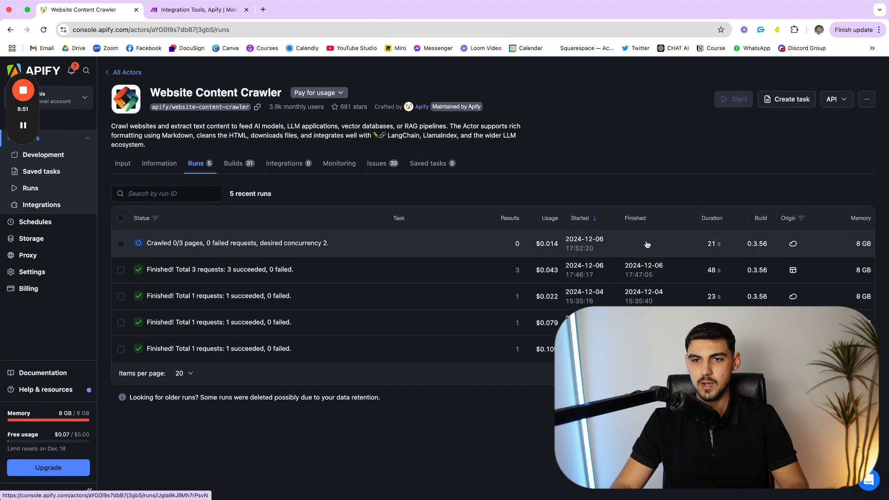
click(200, 10)
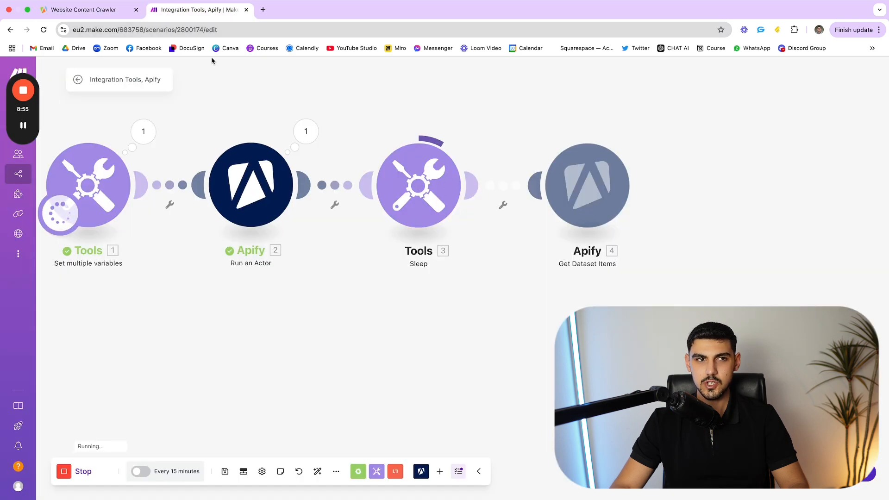
click(93, 10)
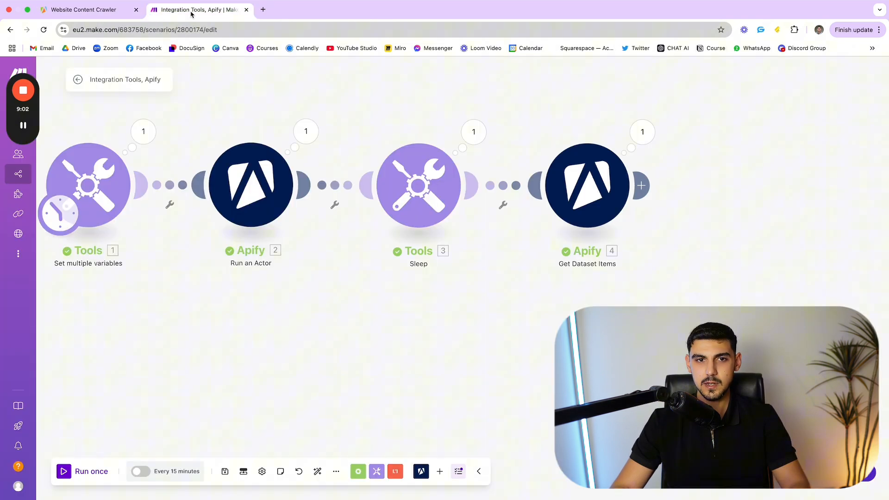
click(193, 9)
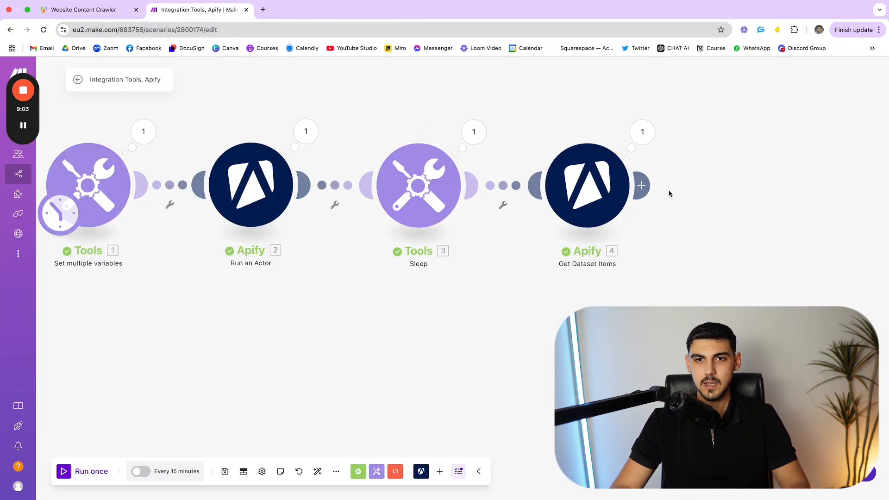
click(644, 143)
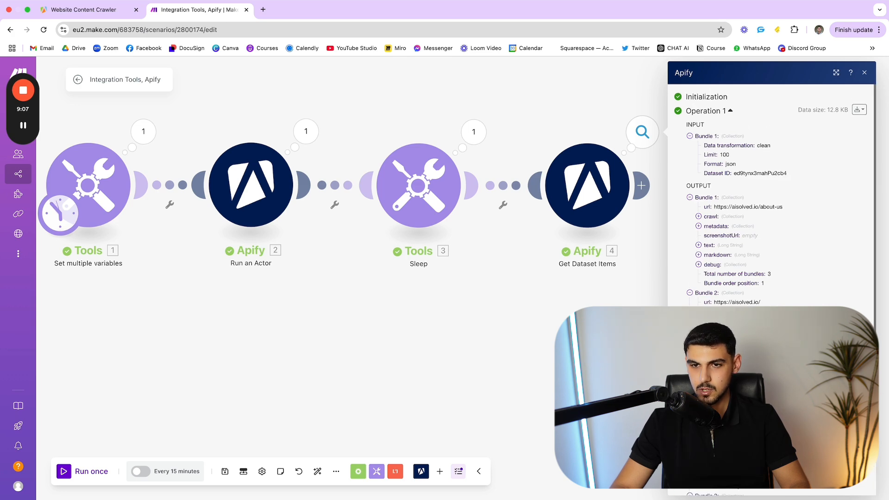
scroll(771, 209, down, 6)
scroll(771, 208, up, 2)
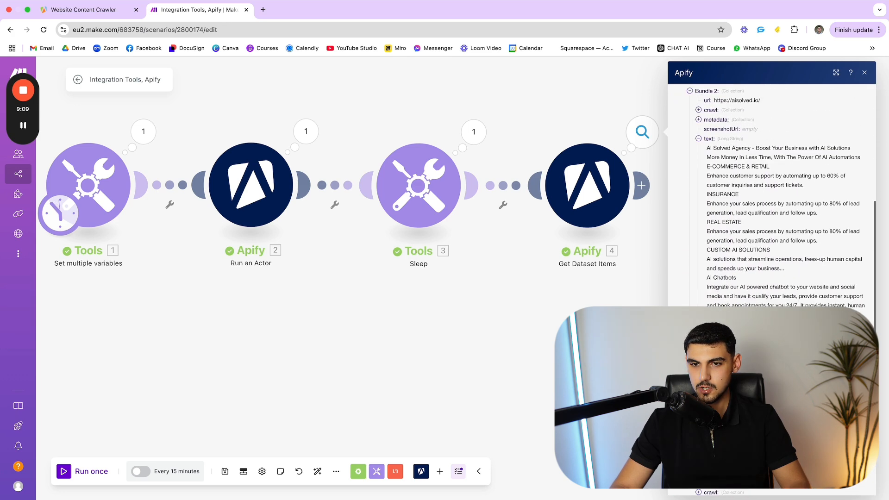
drag(706, 150, 468, 423)
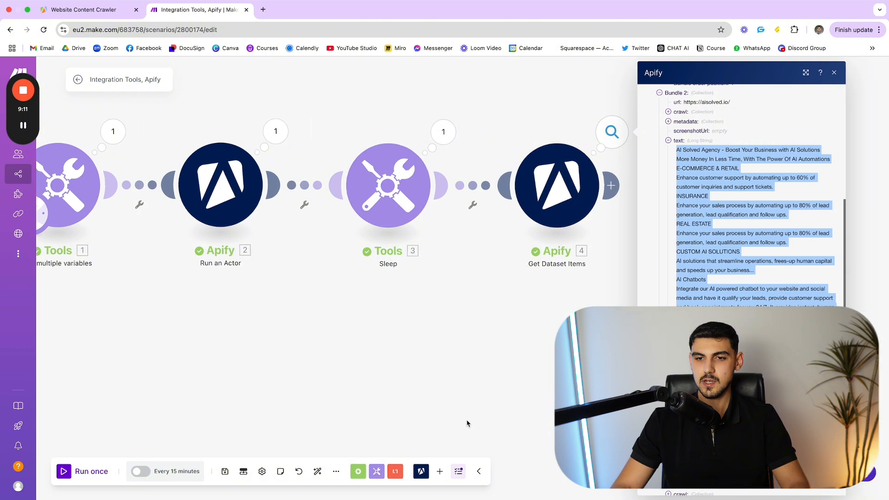
click(435, 338)
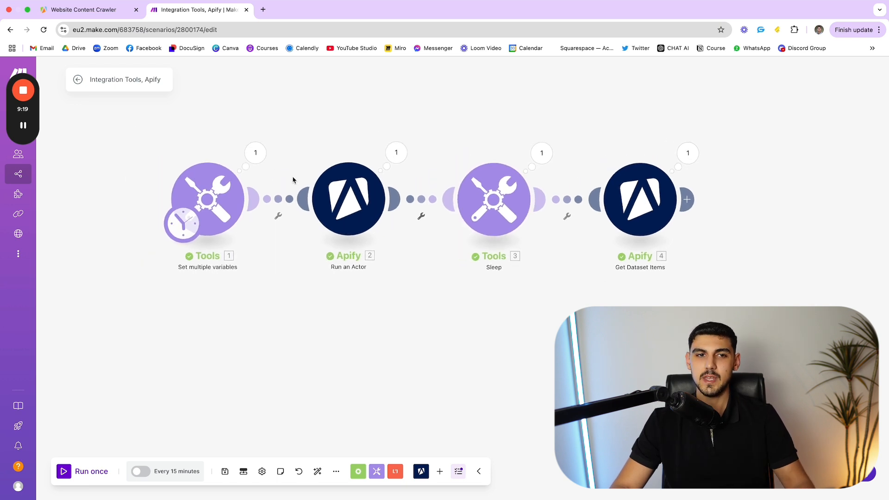
Switch to Apify and open the Linkedin Companies & Profiles Bulk Scraper from the recently used Actors
click(90, 10)
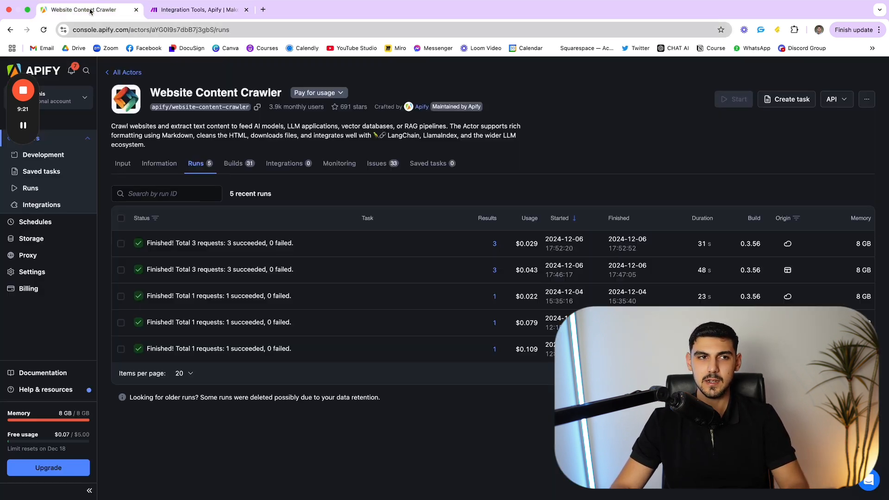
click(116, 72)
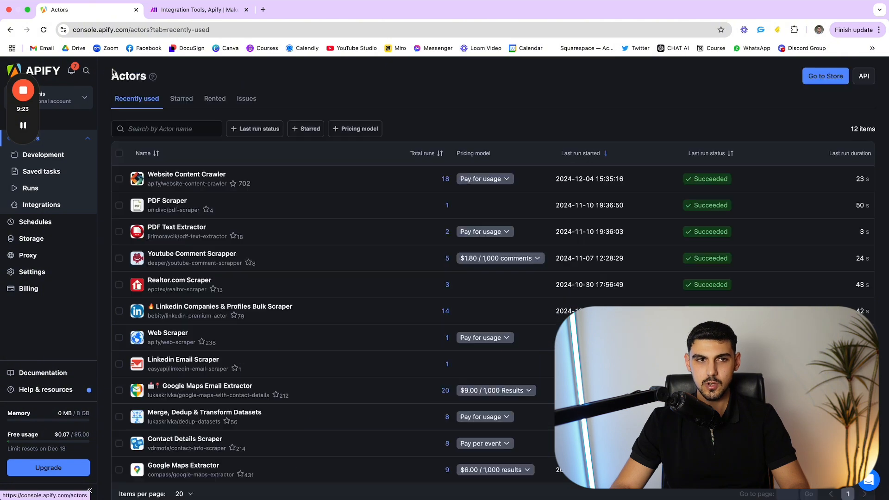
scroll(279, 221, down, 1)
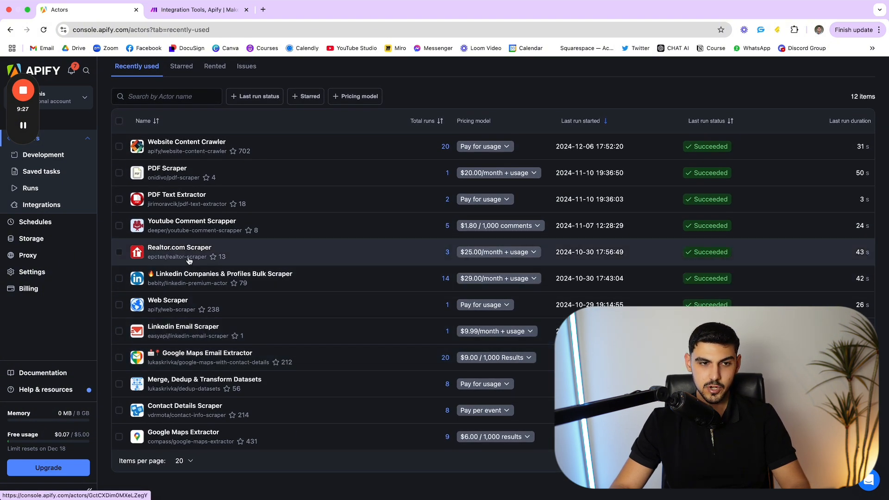
click(257, 280)
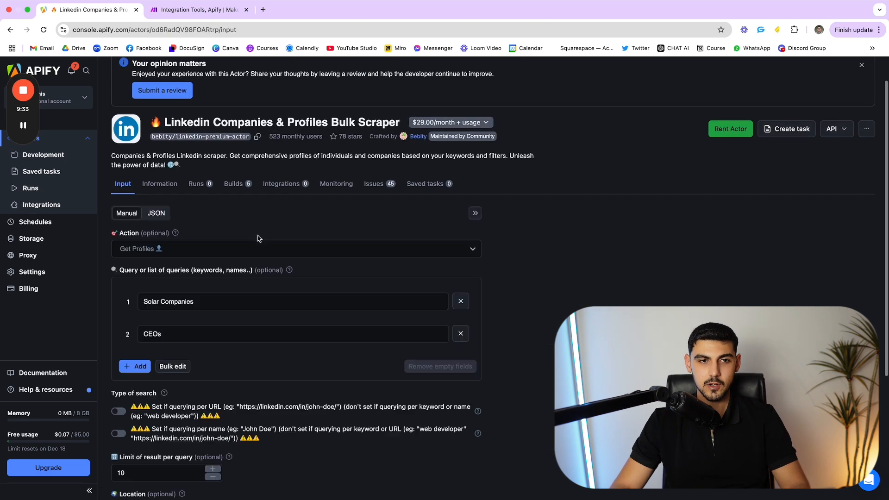
Examine the LinkedIn scraper's input settings: search queries, type of search, result limit per query and location
scroll(194, 227, down, 5)
scroll(184, 224, up, 1)
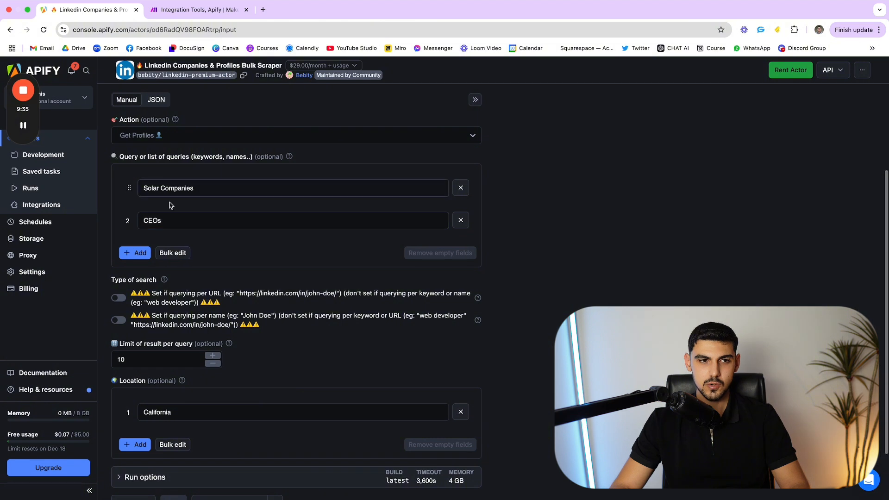
drag(226, 193, 136, 189)
click(201, 224)
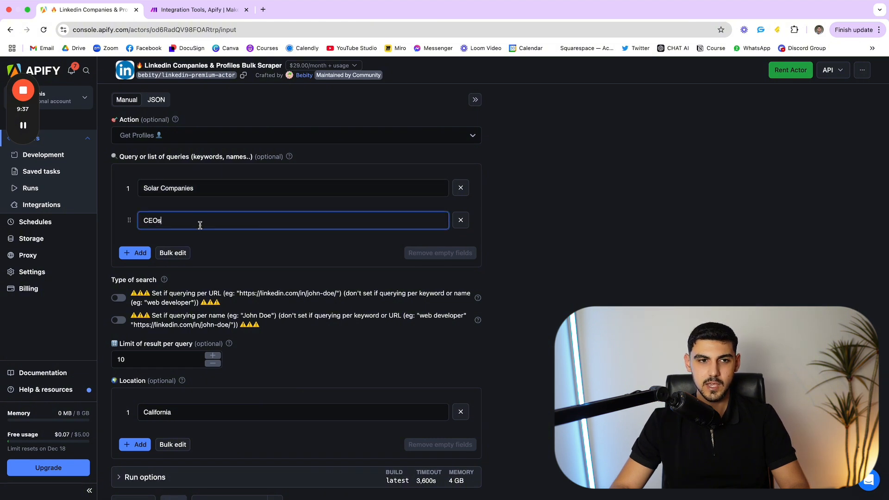
click(206, 210)
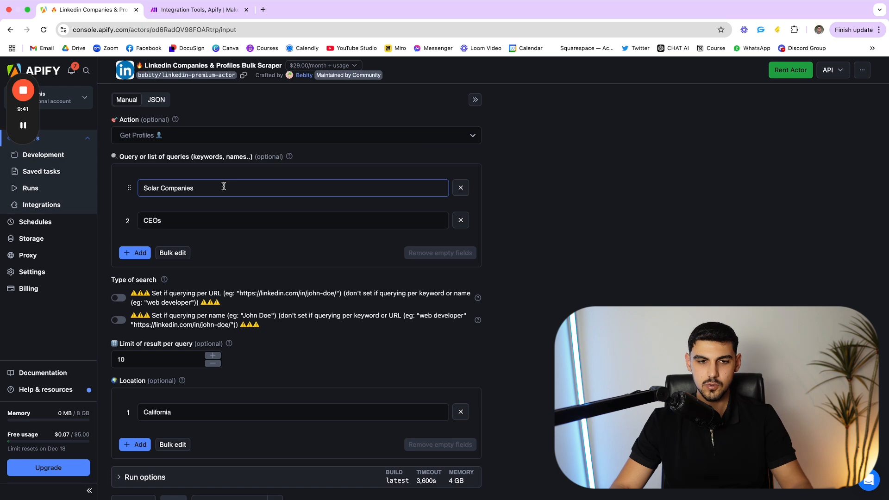
scroll(258, 202, up, 5)
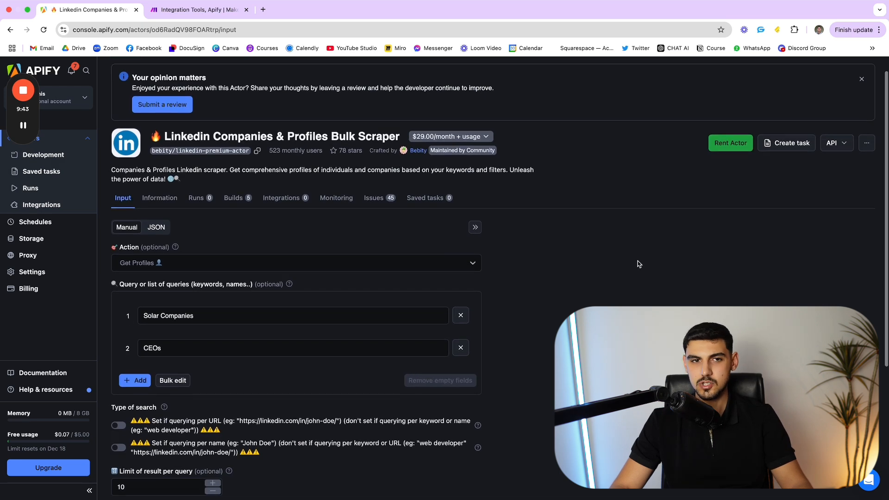
scroll(638, 264, down, 2)
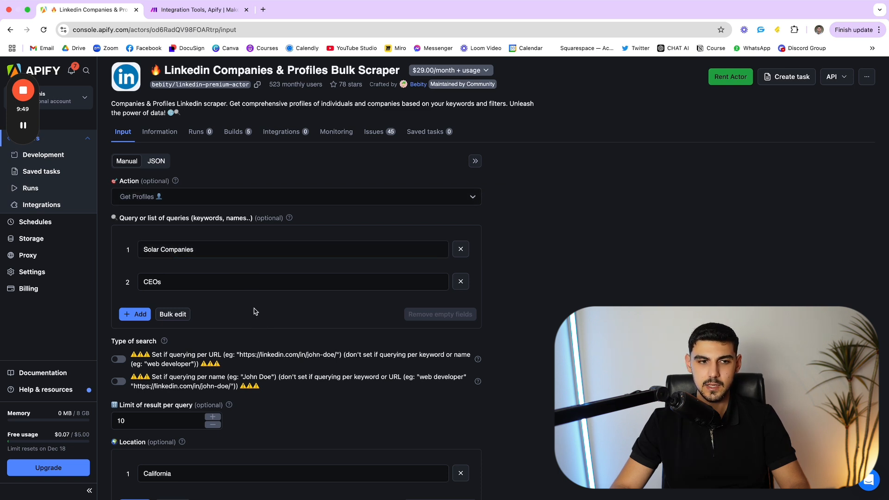
drag(207, 254, 126, 244)
click(265, 179)
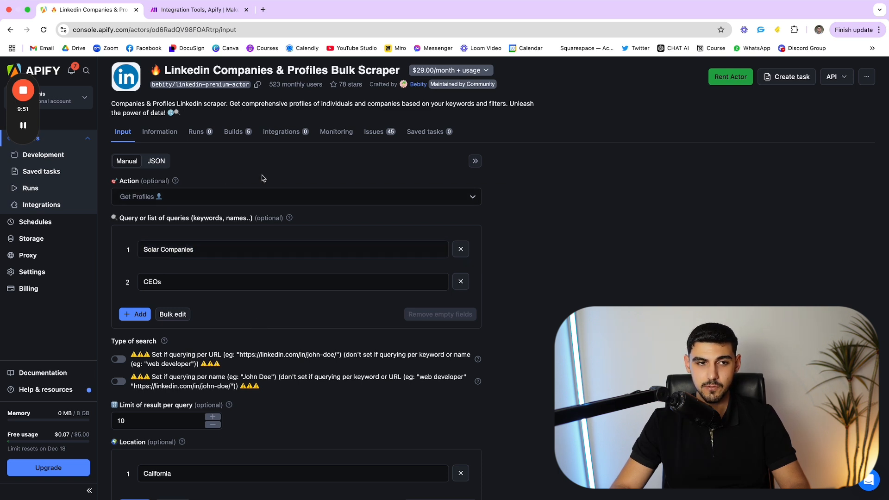
scroll(202, 278, down, 1)
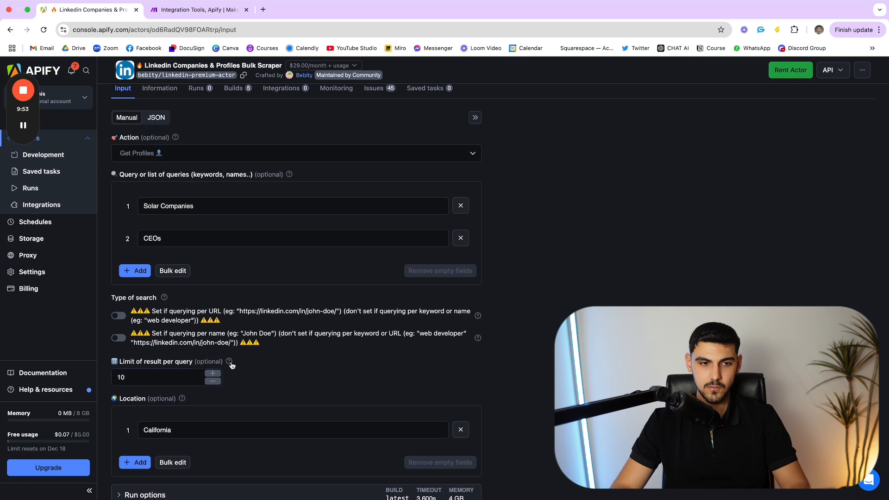
mouse_move(229, 362)
scroll(250, 366, down, 2)
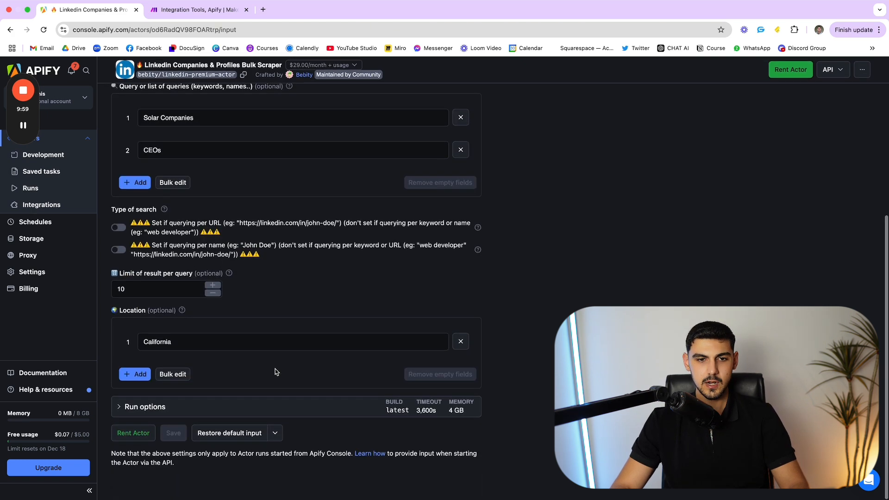
scroll(296, 324, up, 5)
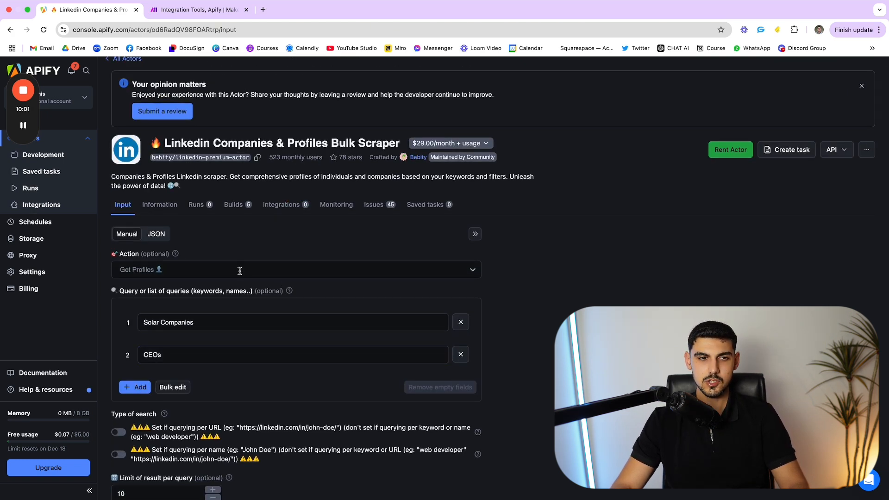
Set the LinkedIn scraper's Action to Get Companies and review its input settings
click(327, 268)
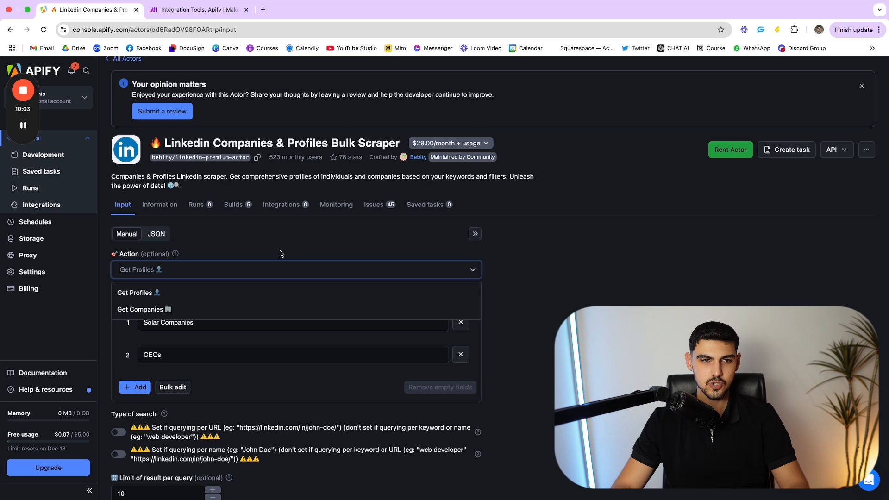
click(248, 266)
click(249, 266)
click(205, 310)
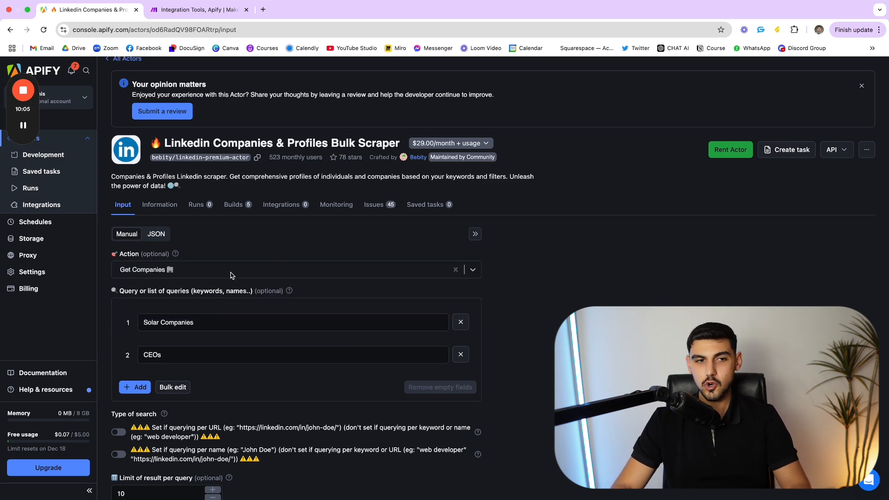
triple_click(242, 253)
scroll(241, 246, down, 3)
scroll(625, 234, up, 5)
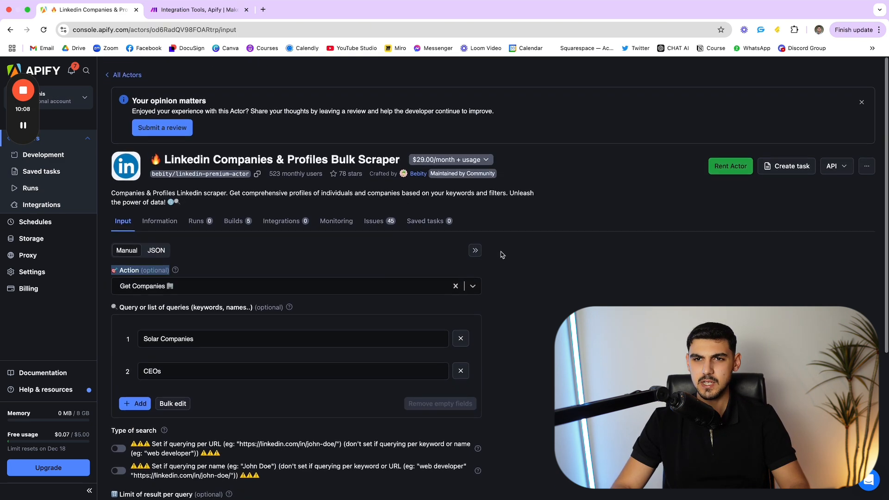
Open the n8n workflows list in a new browser tab alongside Apify and Make
click(189, 29)
click(196, 10)
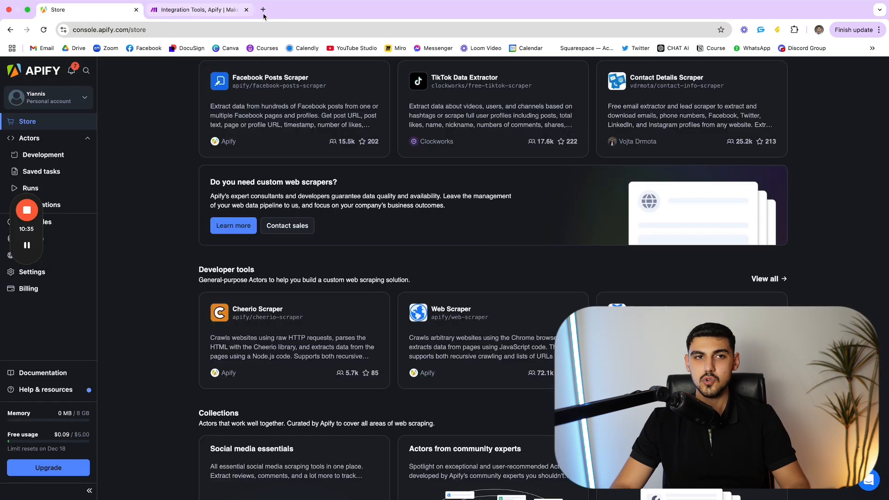
click(263, 9)
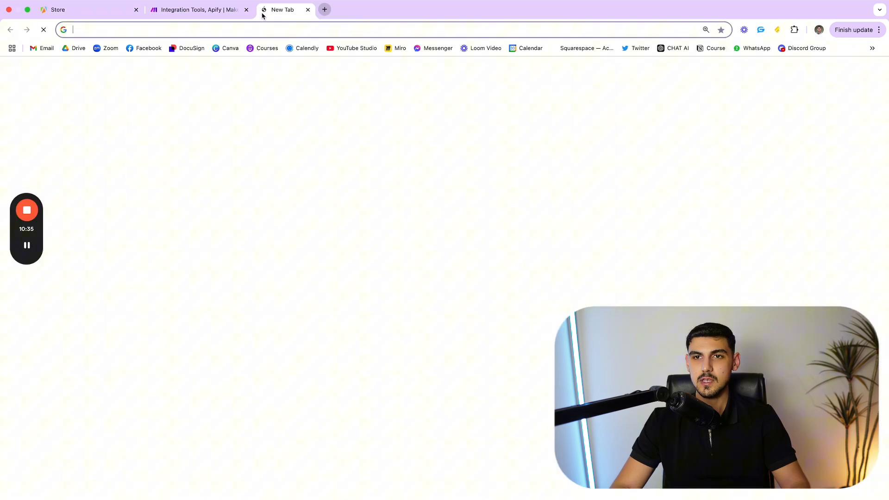
click(872, 48)
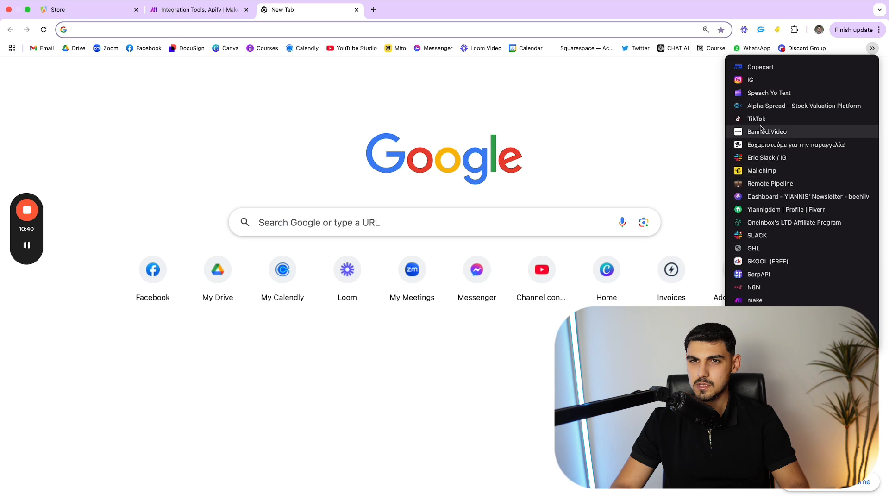
click(770, 288)
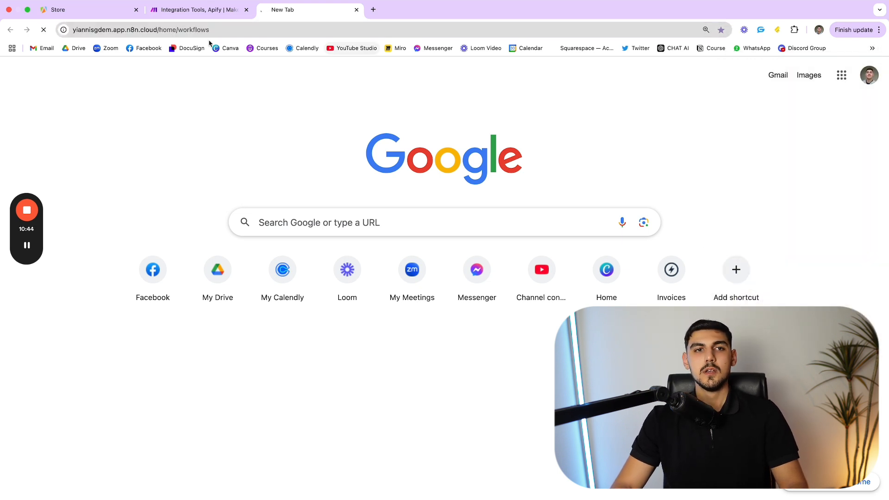
click(84, 10)
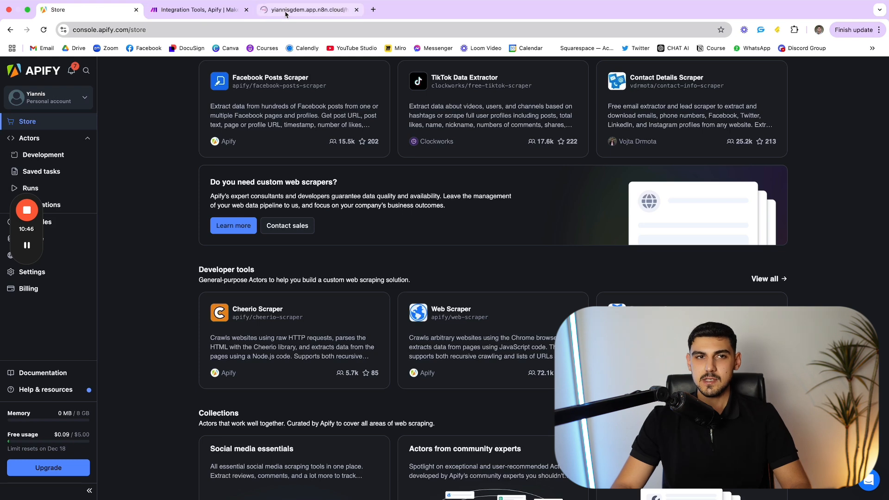
click(285, 10)
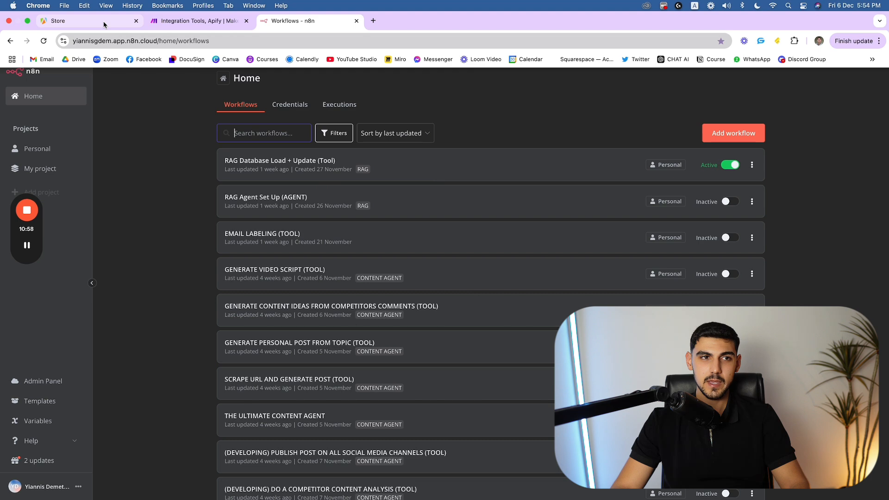
Revisit the Apify Store, switch to Make and open the scenario 3.SCRAPE COMPETITOR YOUTUBE COMMENTS AND GENERATE IDEAS for editing
click(104, 25)
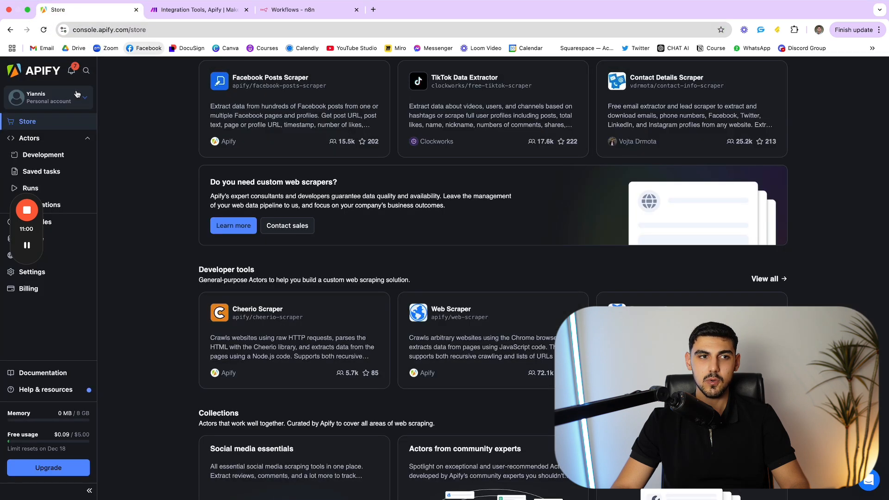
scroll(291, 147, up, 5)
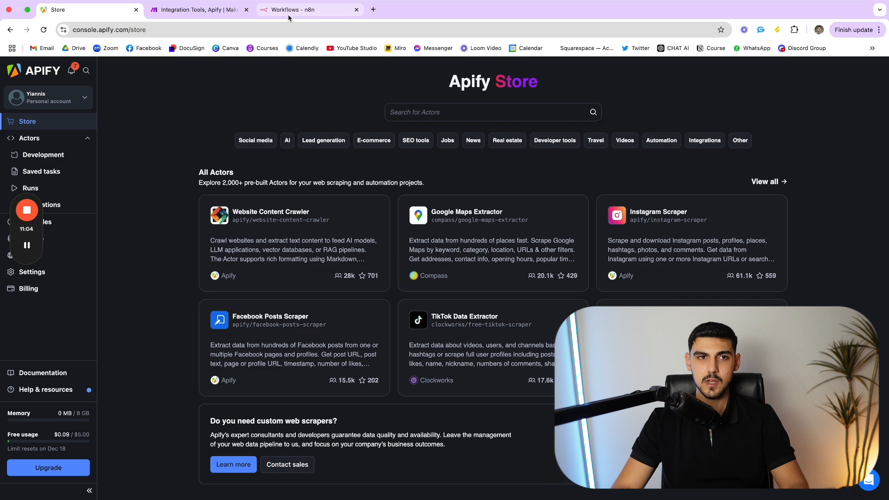
click(217, 11)
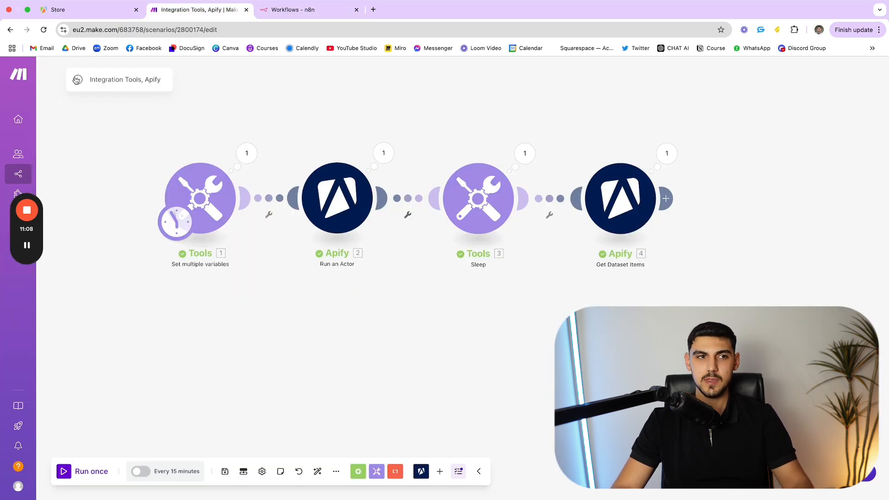
click(101, 76)
click(510, 150)
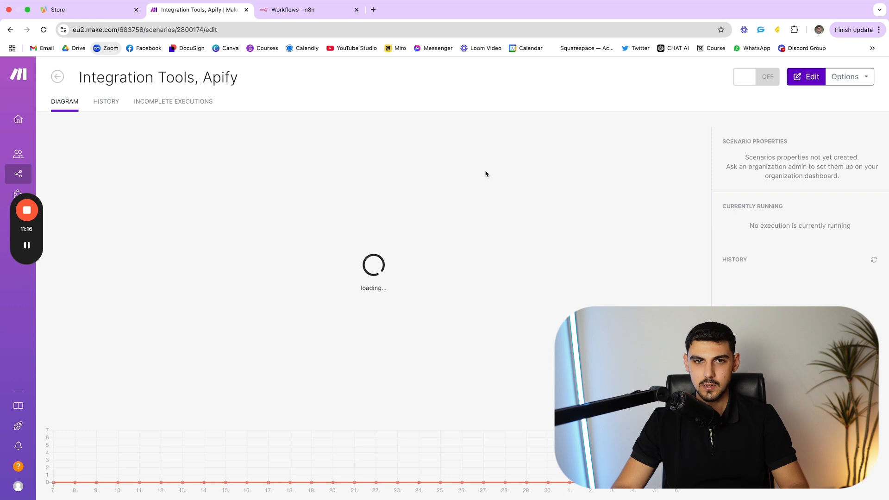
click(92, 71)
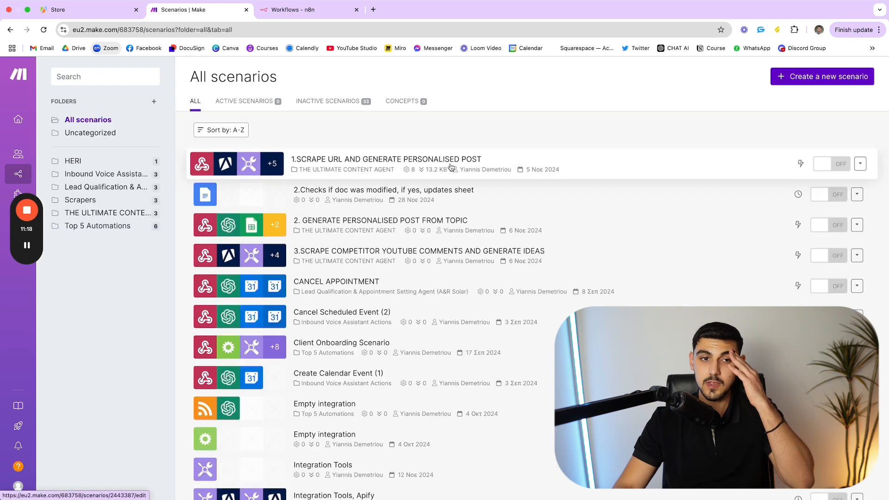
click(428, 258)
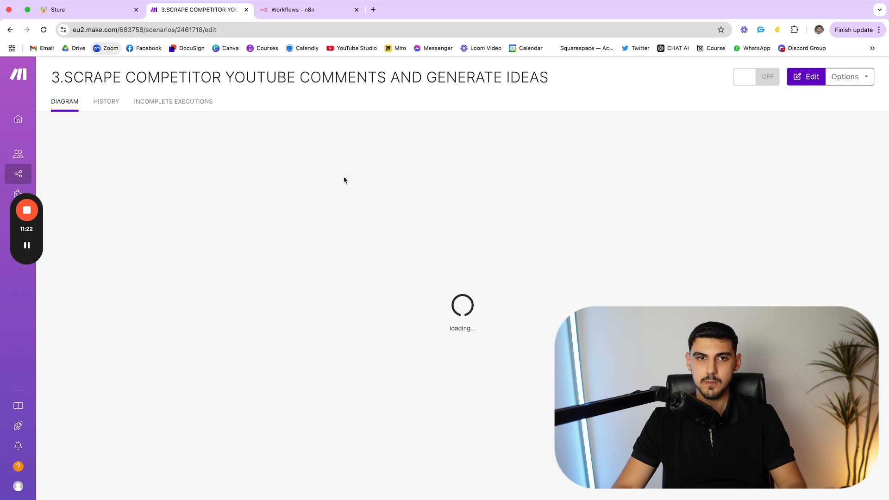
click(810, 77)
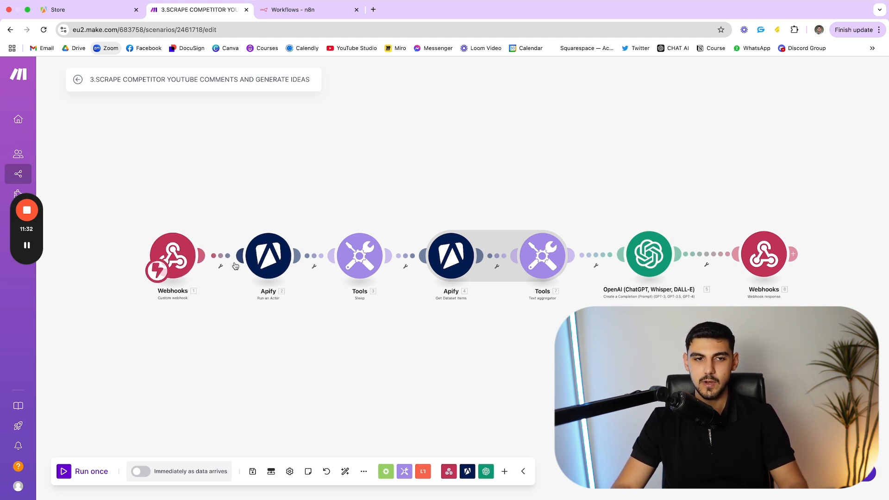
Inspect the Apify Run an Actor module's actor and input JSON, and the OpenAI module's settings
scroll(343, 279, right, 1)
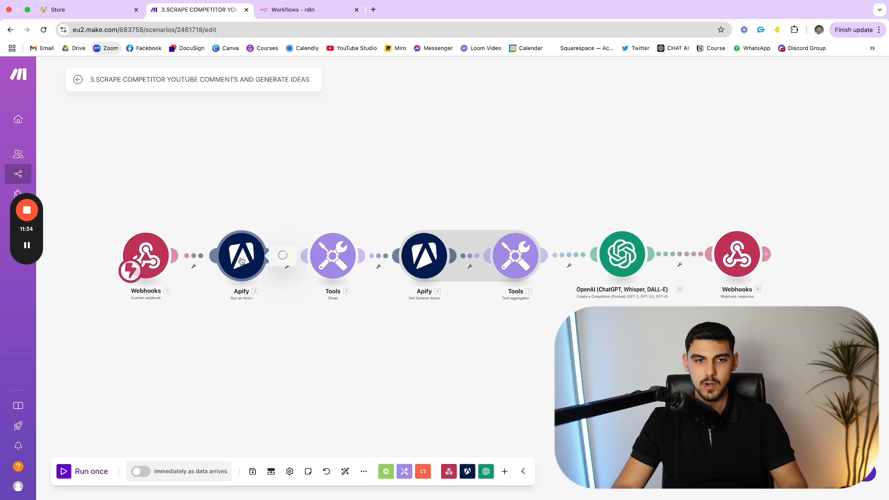
click(250, 257)
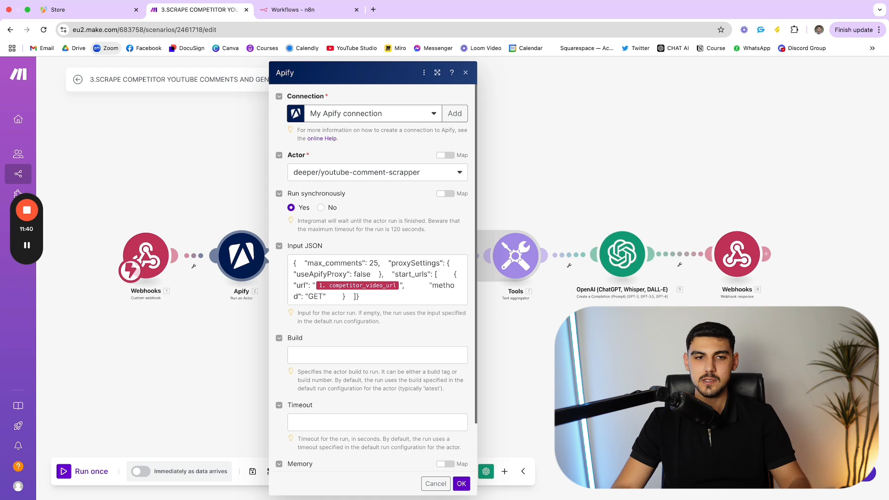
key(Escape)
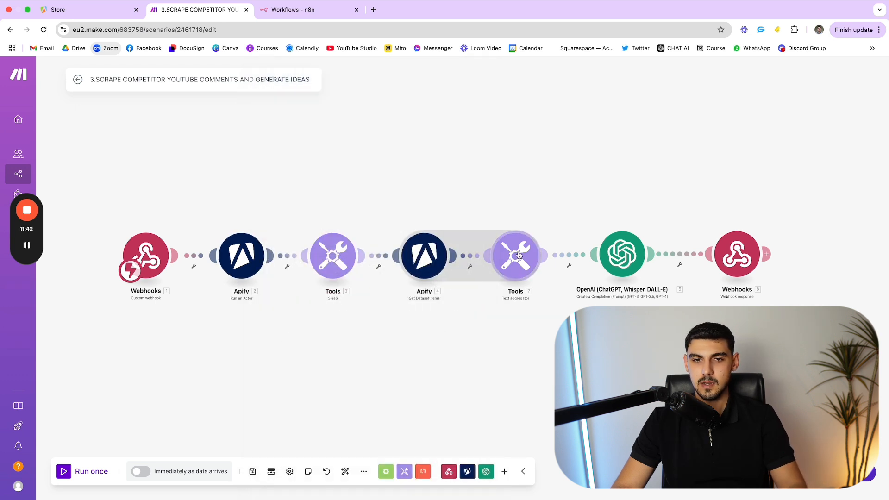
click(623, 254)
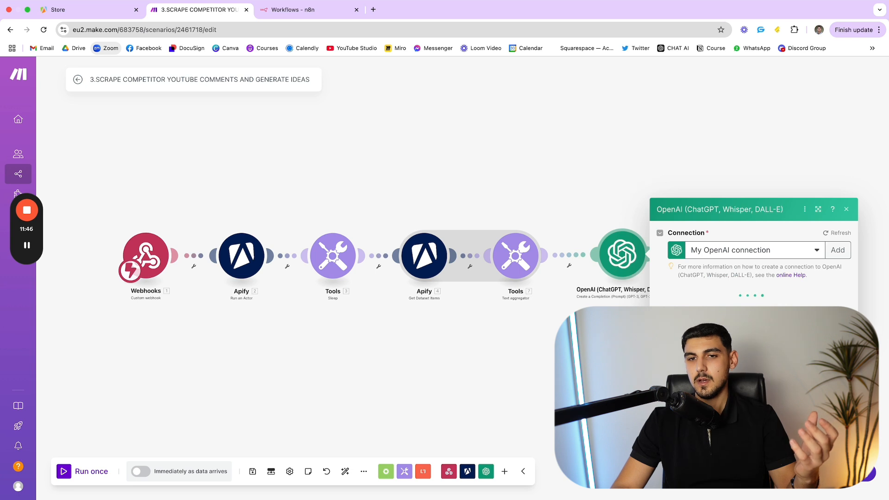
key(Escape)
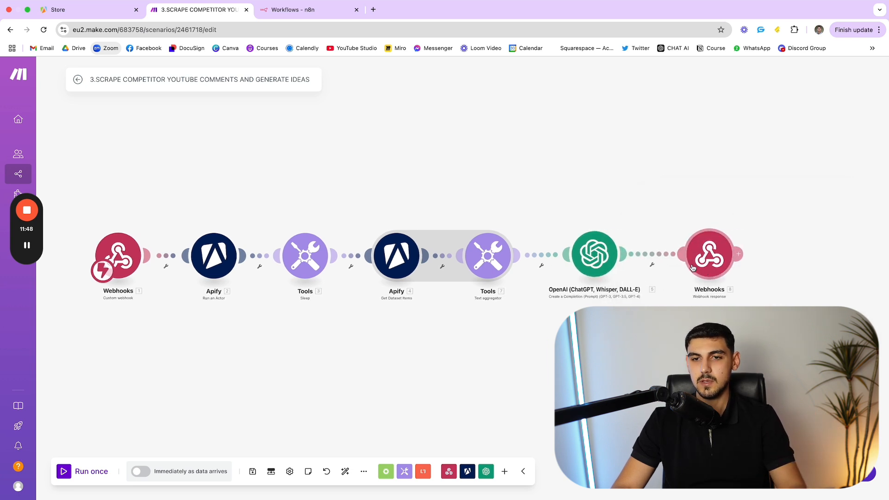
Switch to n8n, filter the workflows by the CONTENT AGENT tag and open GENERATE CONTENT IDEAS FROM COMPETITORS COMMENTS (TOOL)
click(306, 10)
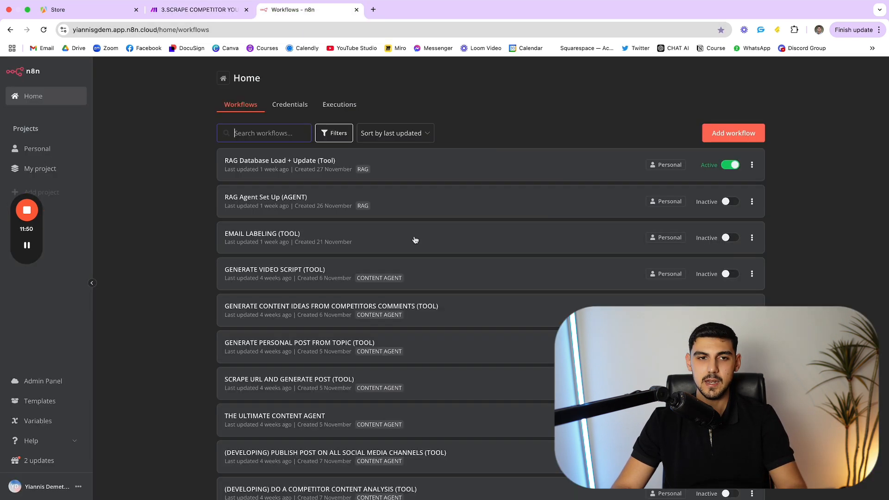
click(379, 279)
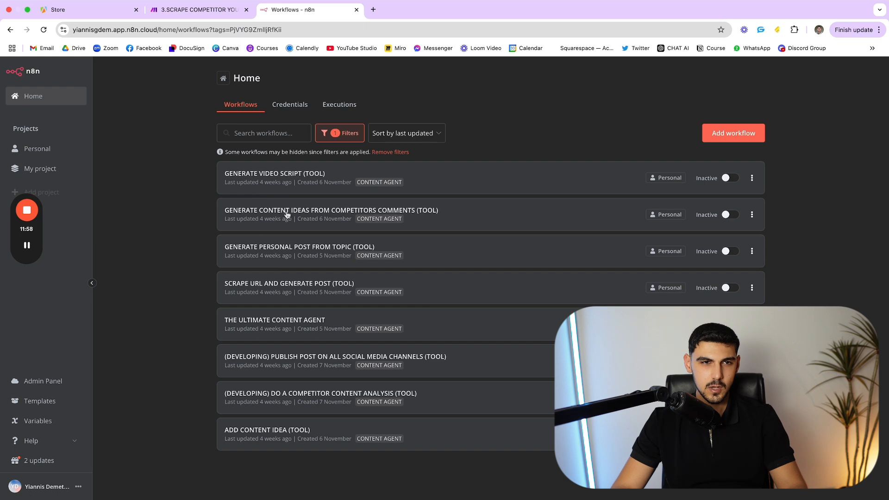
click(170, 10)
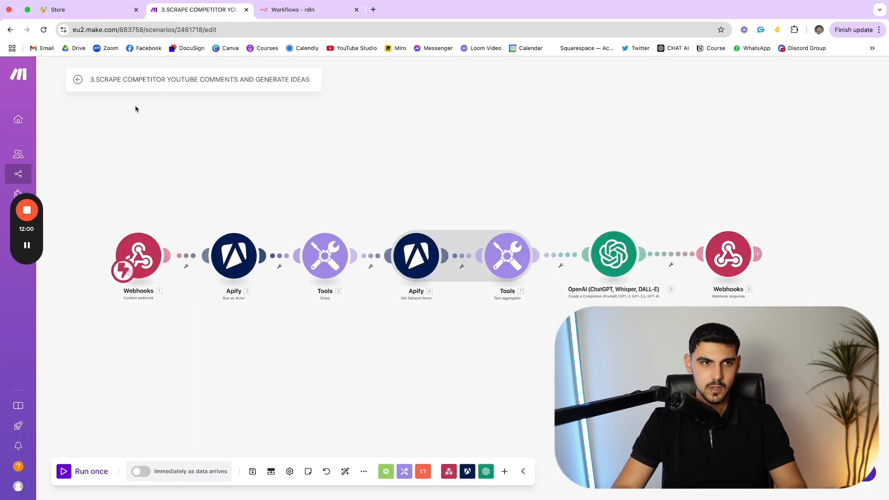
click(284, 10)
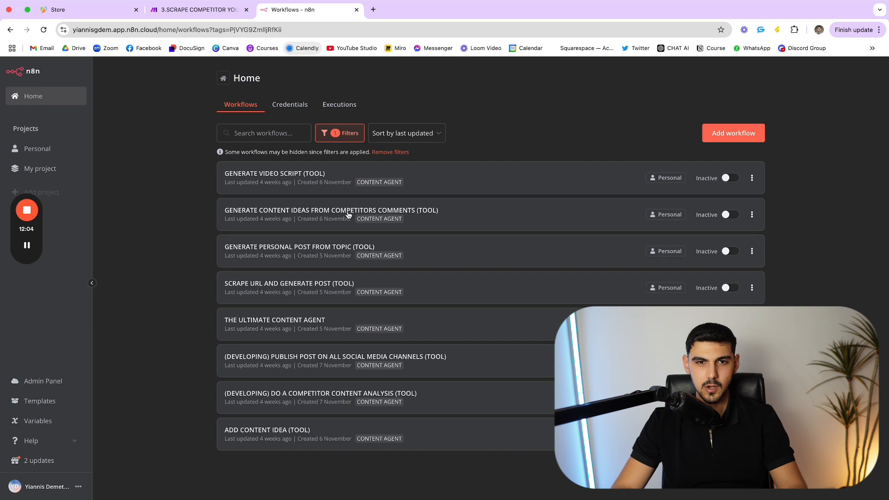
click(446, 213)
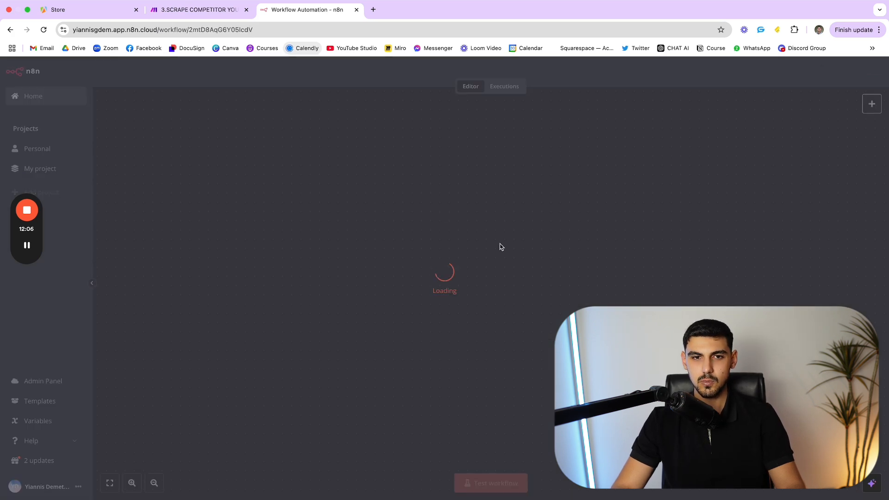
click(203, 13)
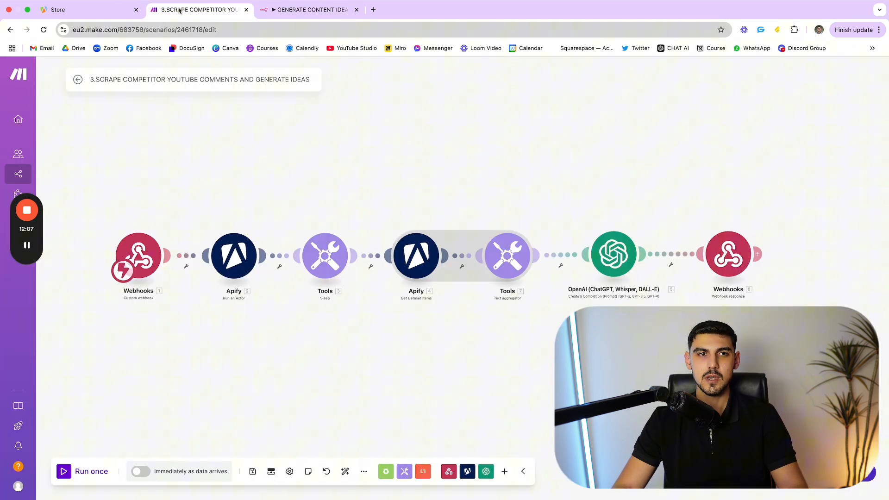
click(279, 16)
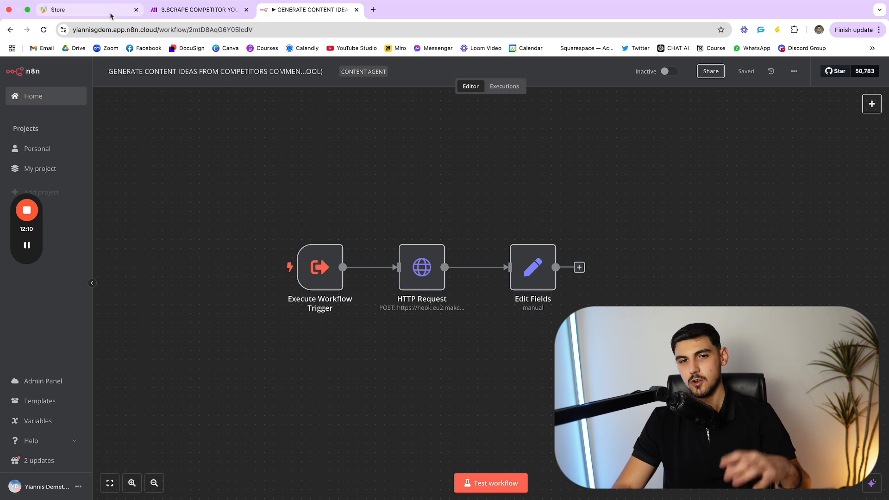
Move the Execute Workflow Trigger and HTTP Request nodes slightly farther away from the Edit Fields node
scroll(354, 219, right, 1)
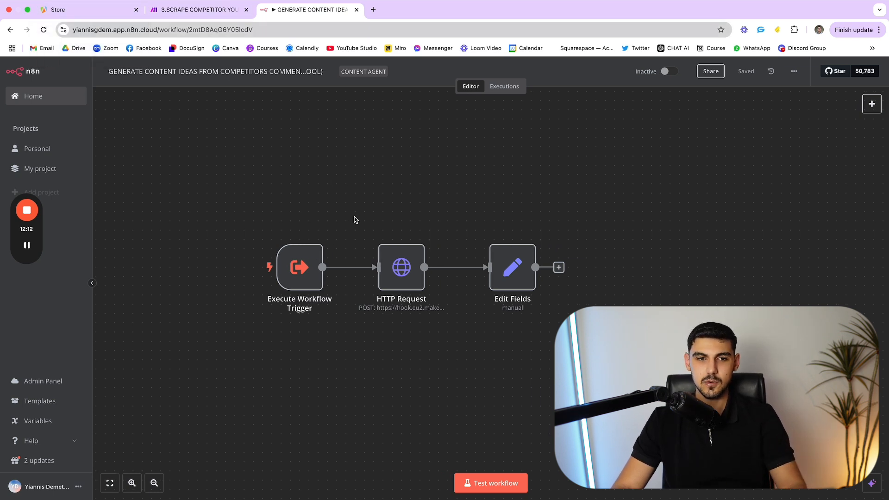
drag(280, 272, 265, 276)
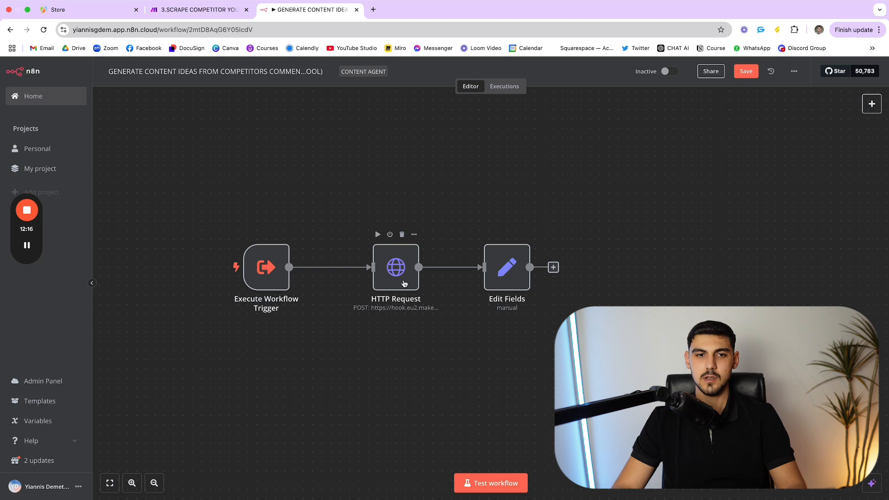
drag(404, 284, 387, 283)
Examine the HTTP Request node's webhook URL and body parameters against the Custom webhook that starts the Make scenario
double_click(387, 283)
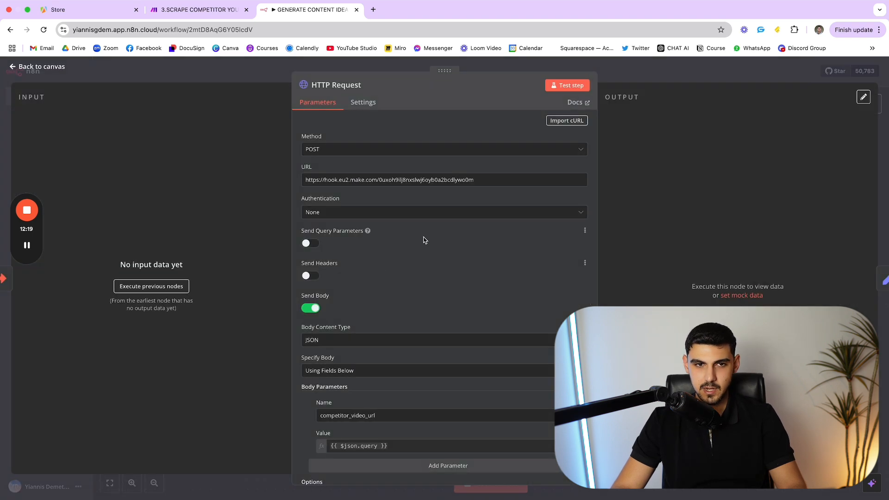
click(190, 11)
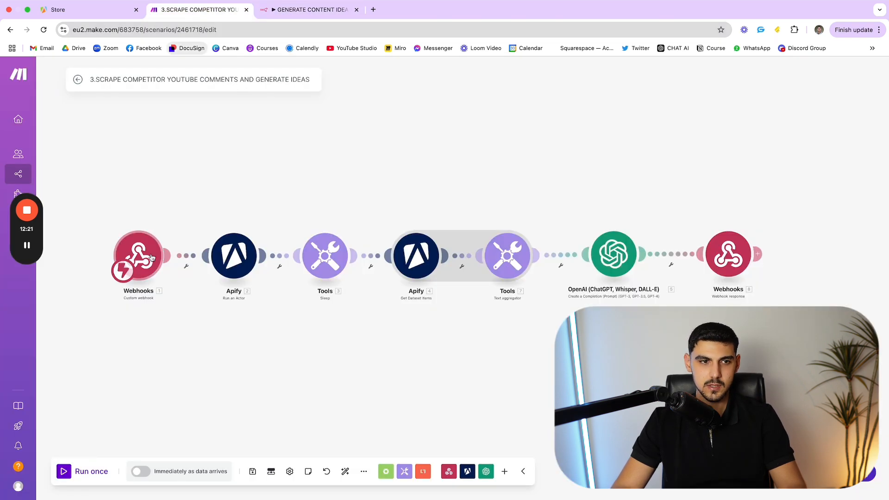
click(151, 258)
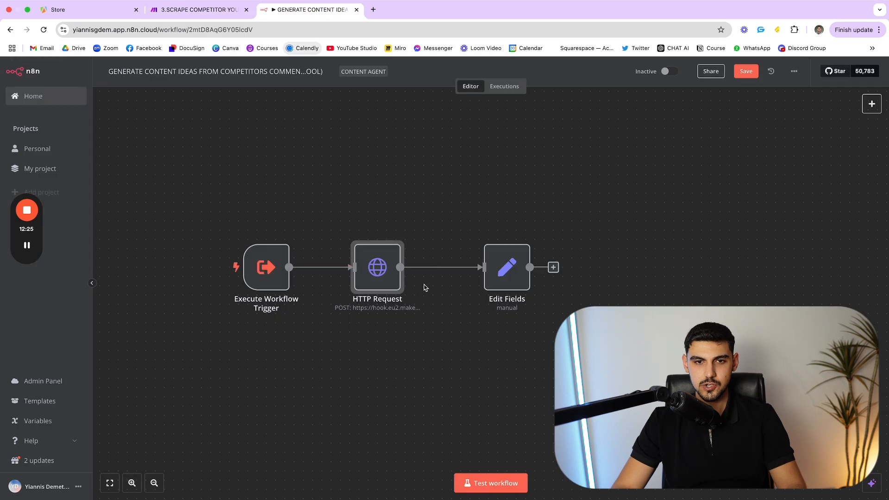
click(199, 10)
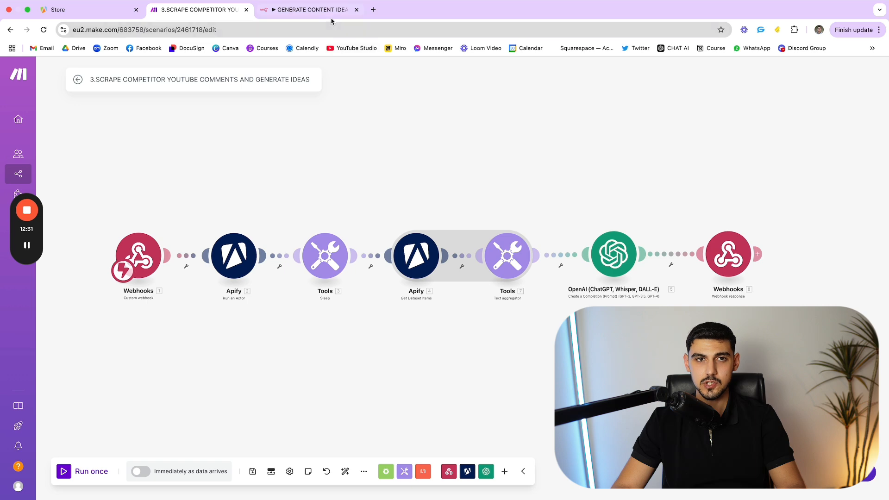
click(330, 10)
double_click(379, 262)
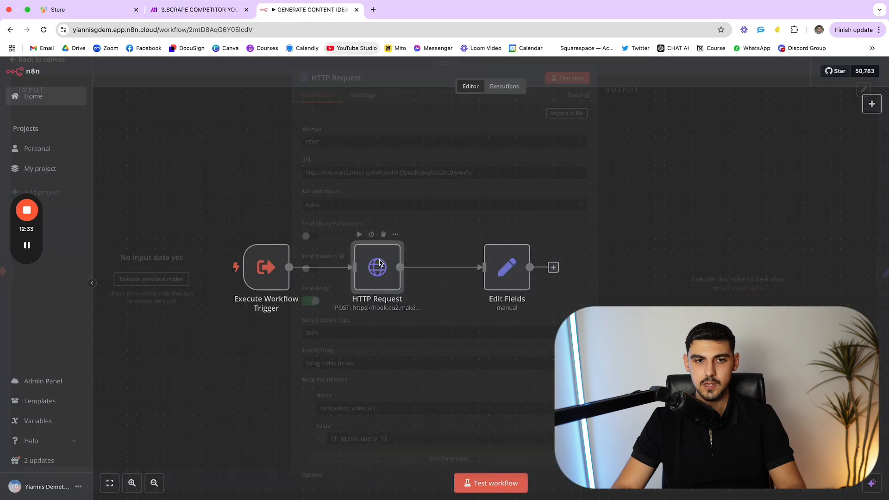
key(Escape)
Check the Edit Fields node in n8n and return to the competitor YouTube comments scenario in Make
double_click(526, 266)
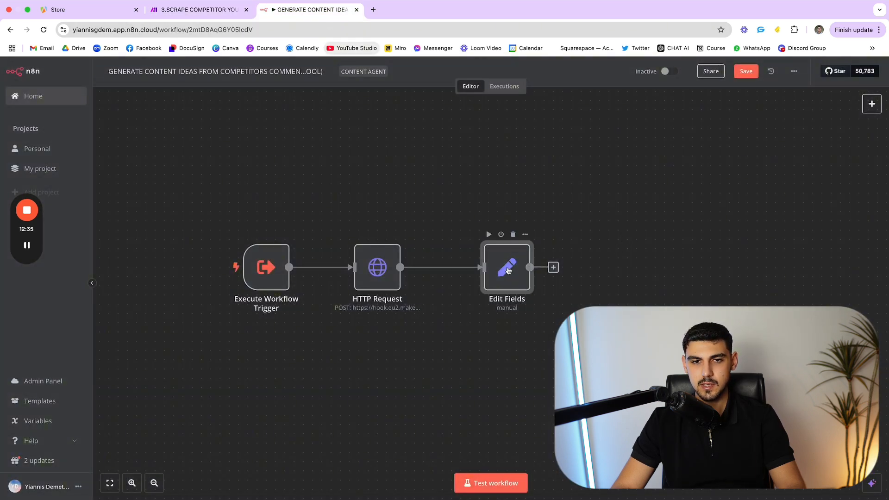
key(Escape)
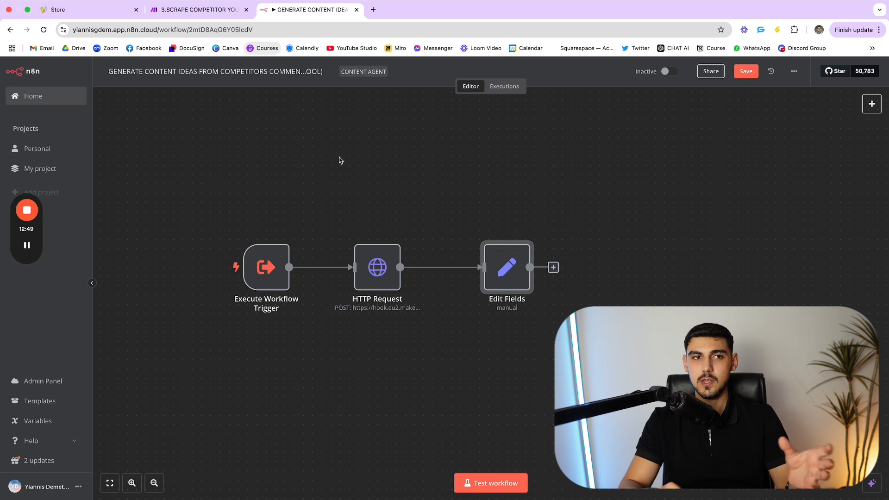
click(196, 9)
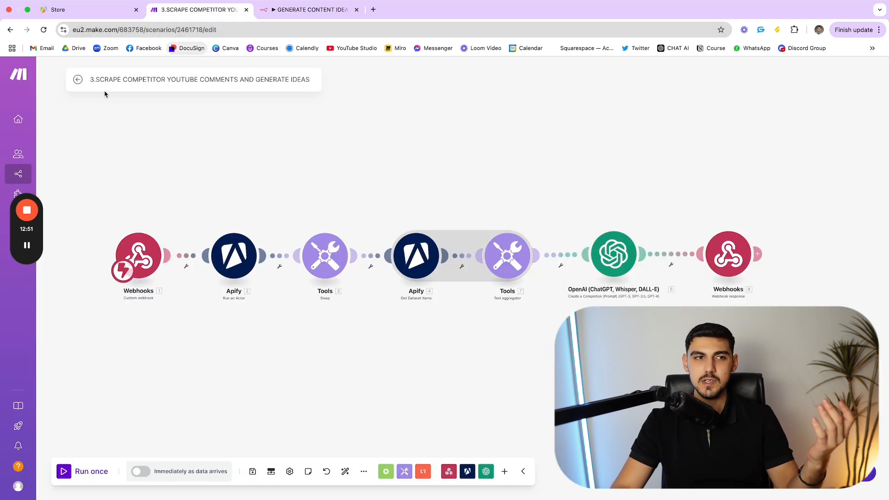
Leave the competitor YouTube comments scenario and look through the list of all scenarios
click(79, 81)
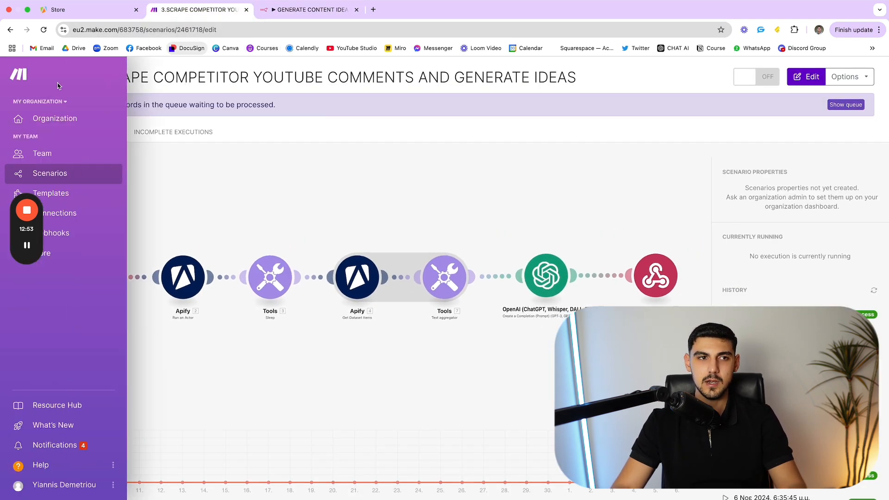
click(58, 78)
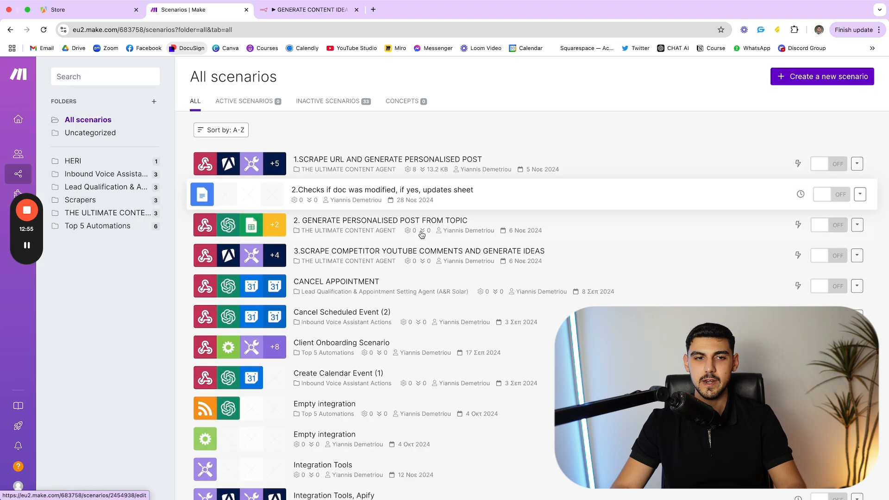
scroll(417, 241, down, 2)
scroll(417, 240, up, 2)
scroll(418, 241, down, 4)
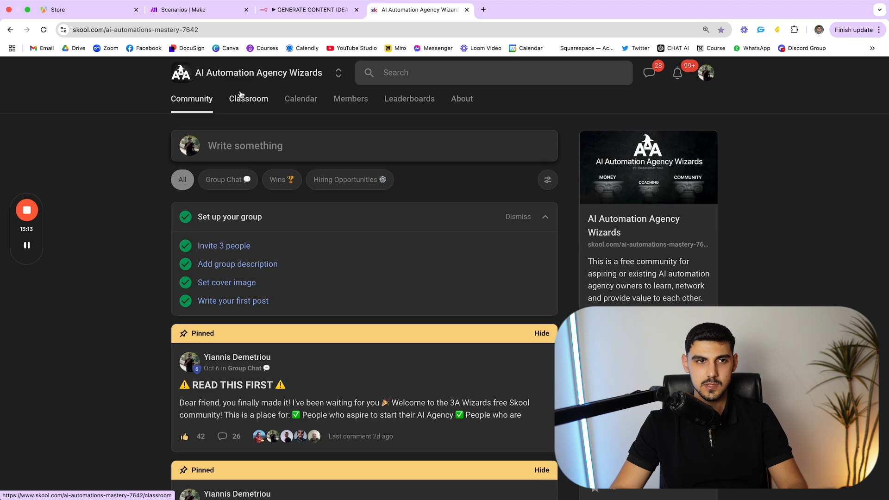
In the AI Automation Agency Wizards community on Skool, open the classroom's AUTOMATION TEMPLATES course and pause the Build AI RAG Agent Systems video
click(240, 95)
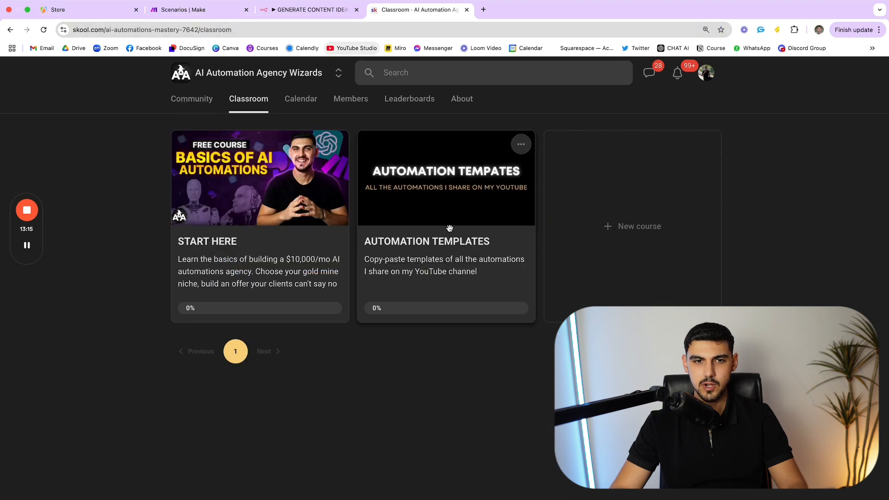
click(464, 200)
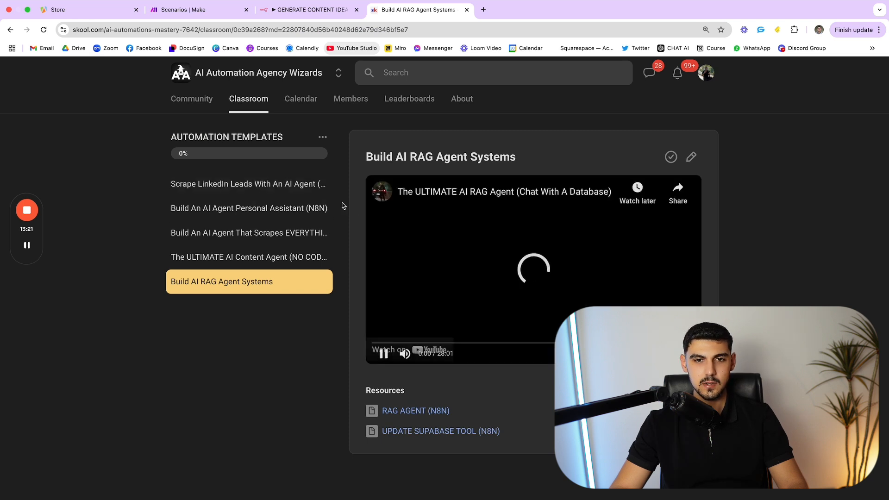
click(458, 256)
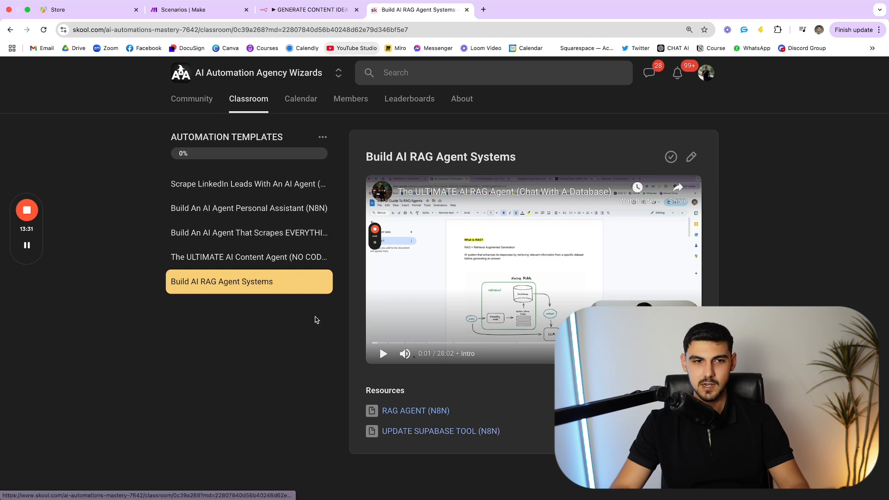
Review the resources of the AI Agent Personal Assistant, Scrapes EVERYTHING and ULTIMATE AI Content Agent lessons, and return to the n8n workflow
key(super+bracketleft)
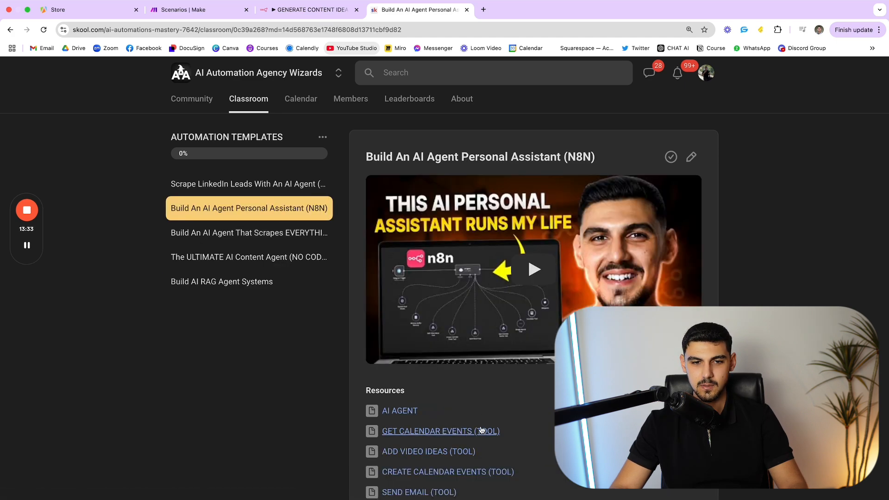
click(266, 200)
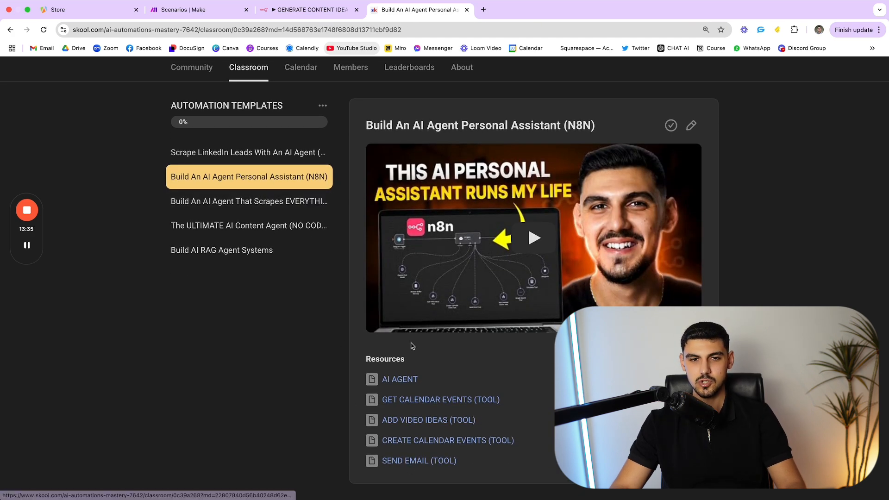
click(279, 261)
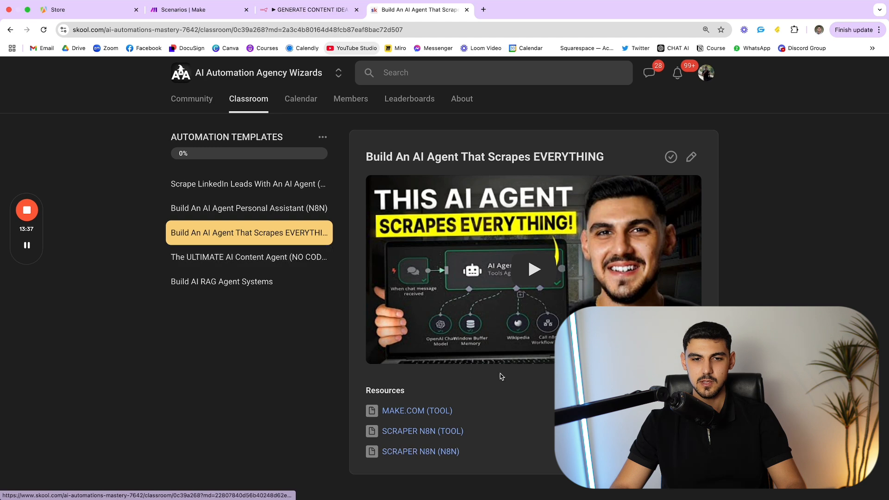
scroll(510, 377, down, 5)
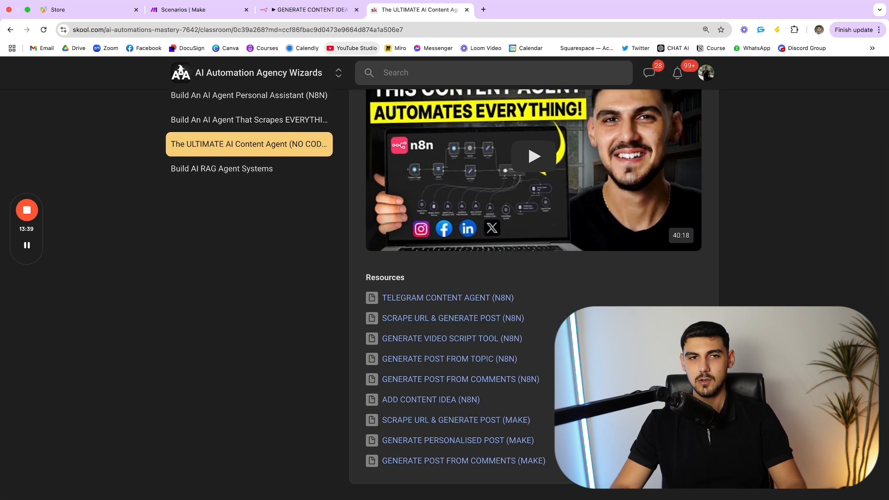
scroll(361, 211, up, 3)
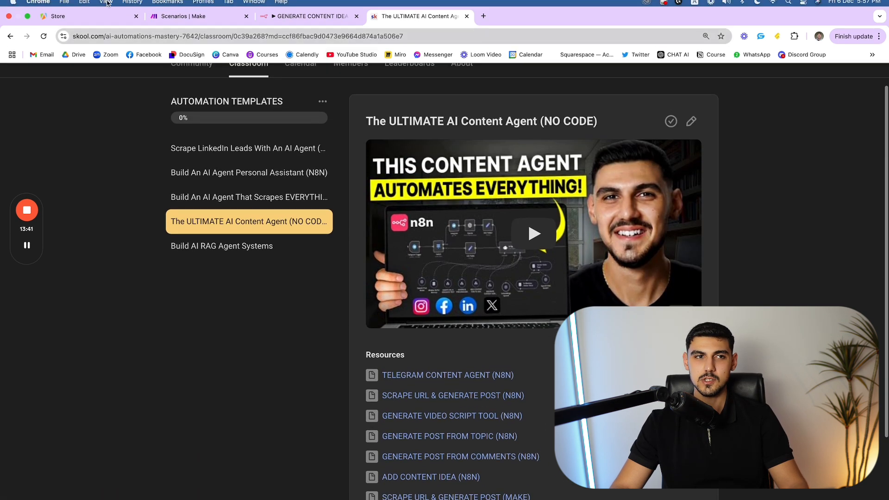
click(306, 19)
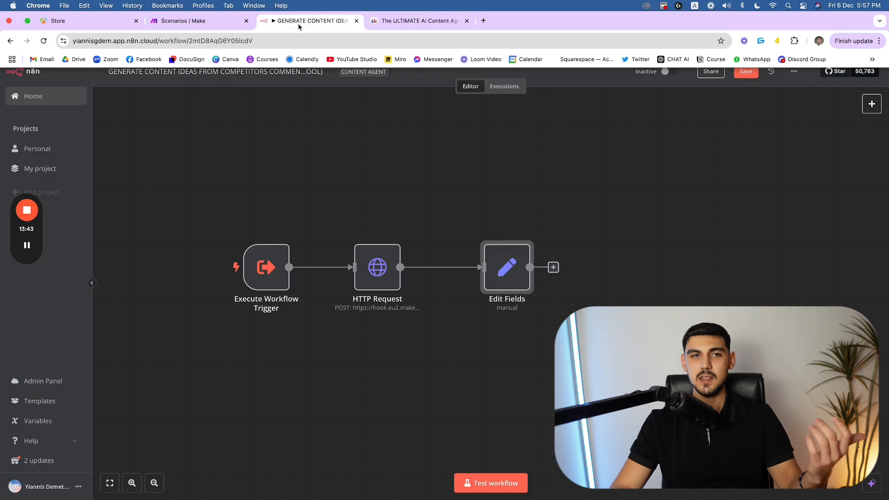